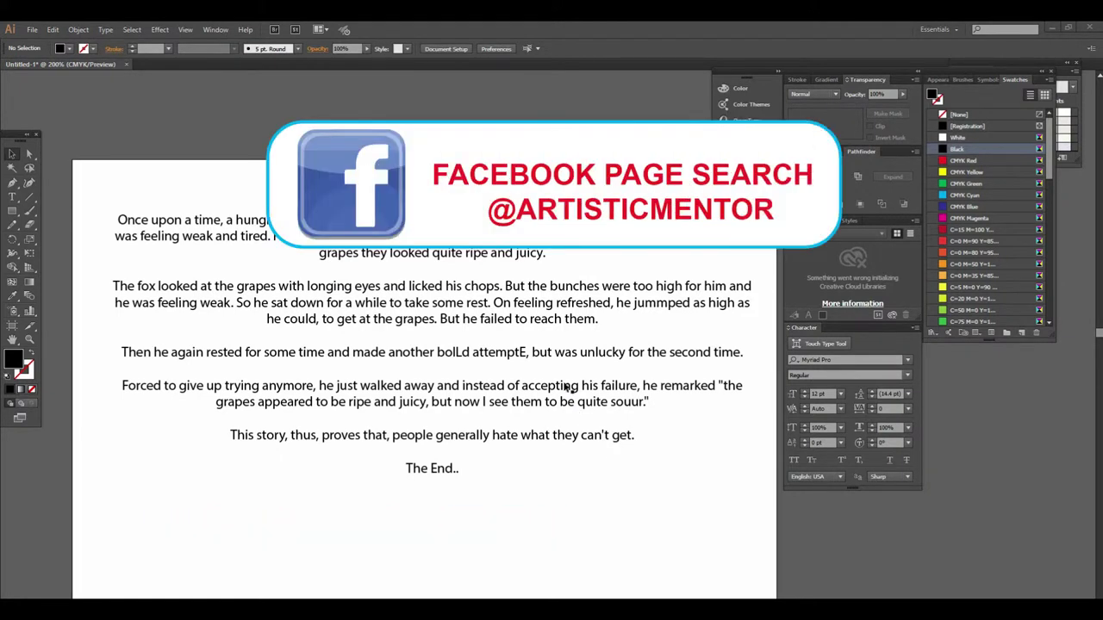
Zoom and pan around the artboard to frame the grapes story and select its text block.
key(ctrl+minus)
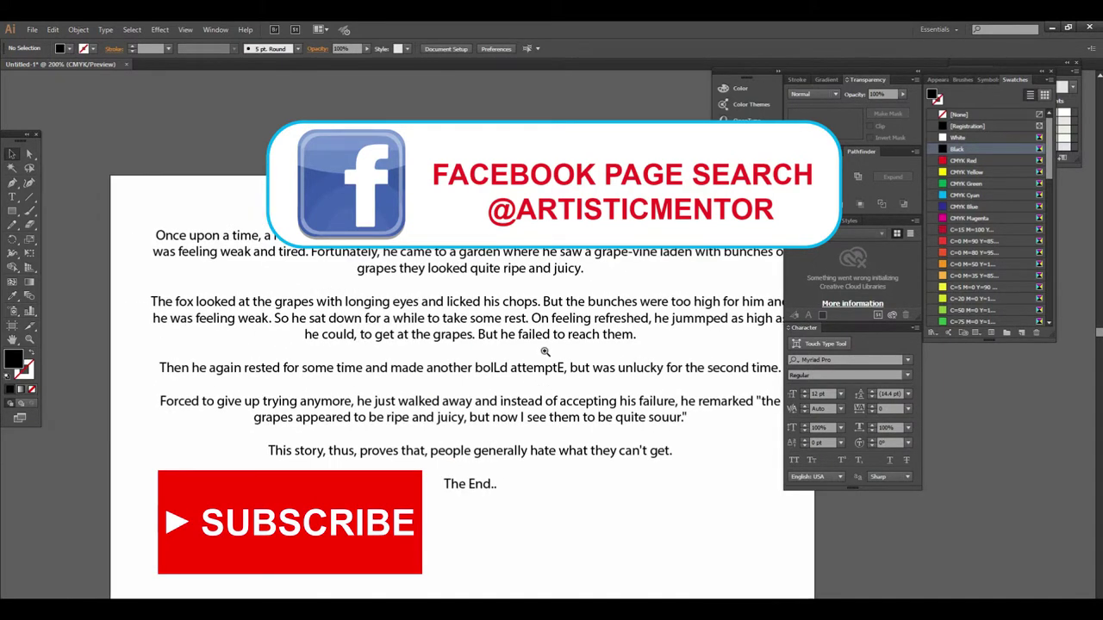
drag(402, 373, 514, 362)
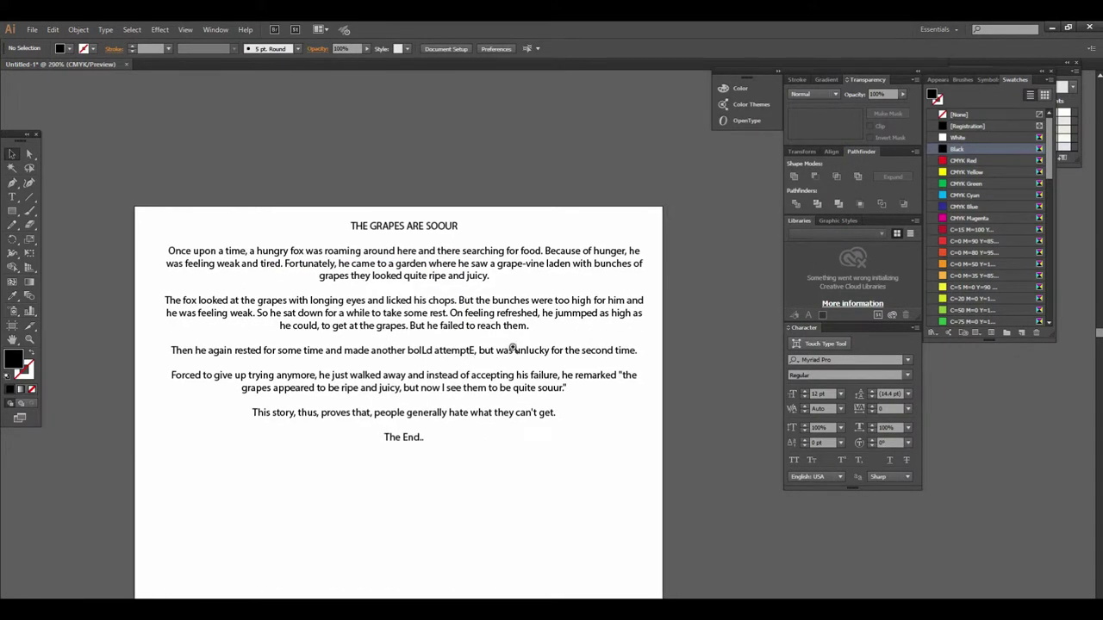
key(ctrl+plus)
mouse_move(455, 394)
mouse_down()
mouse_move(476, 355)
mouse_move(496, 353)
mouse_up()
scroll(475, 355, right, 2)
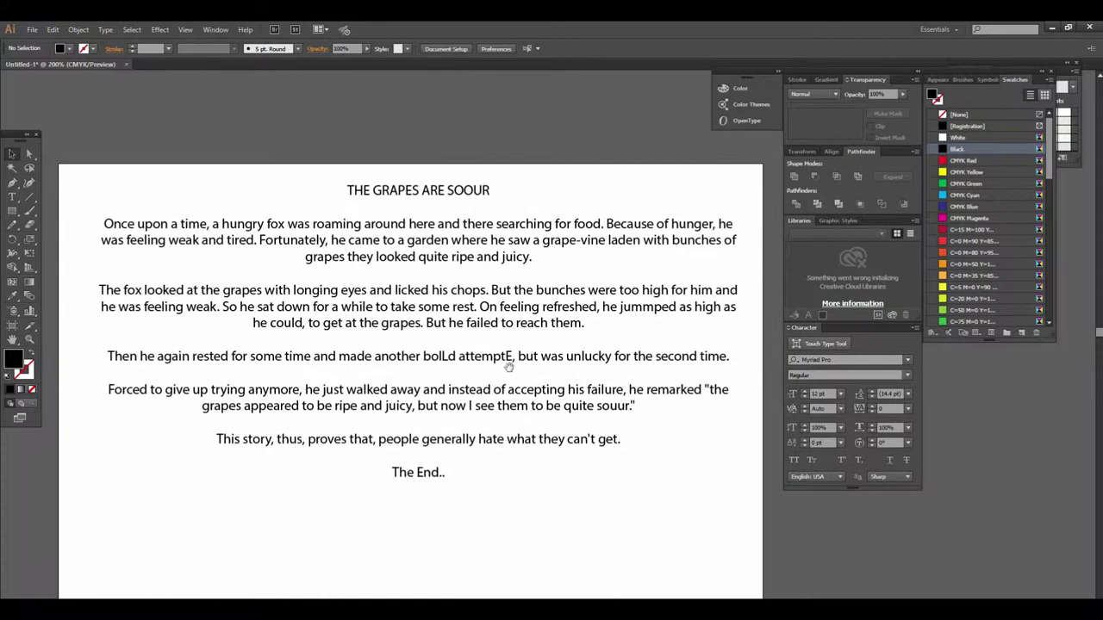
key(ctrl+minus)
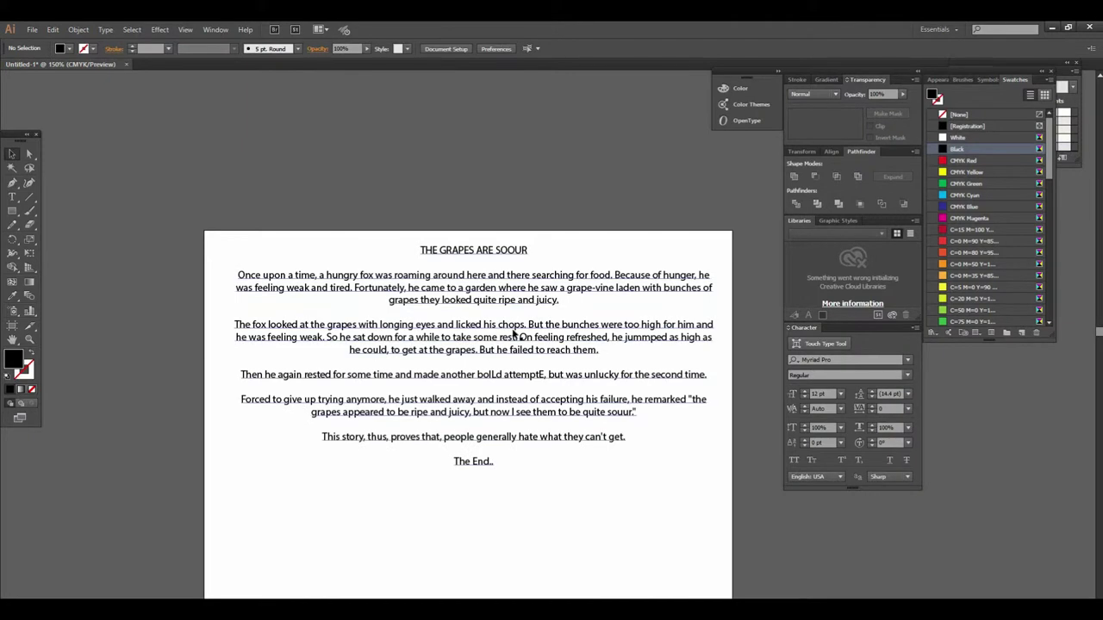
click(514, 330)
key(ctrl+plus)
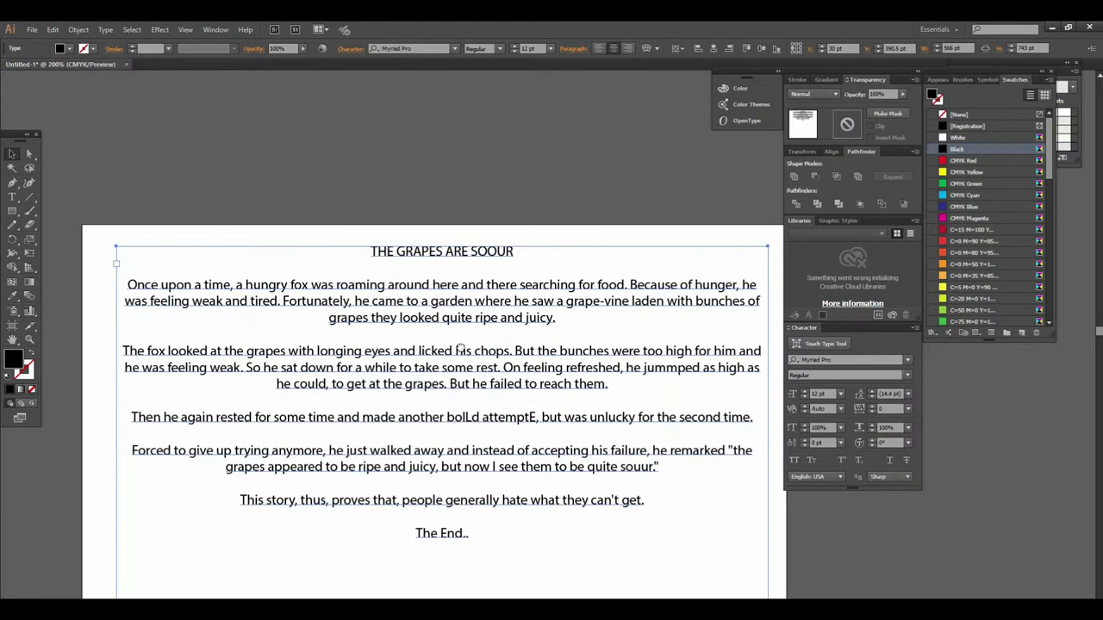
scroll(521, 400, down, 1)
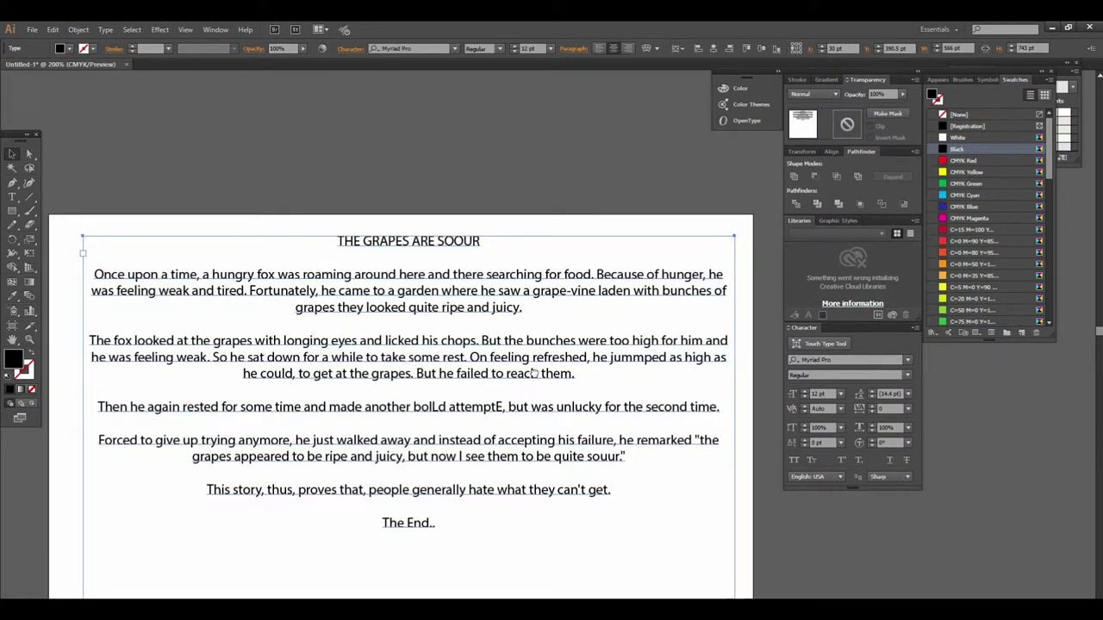
key(ctrl+minus)
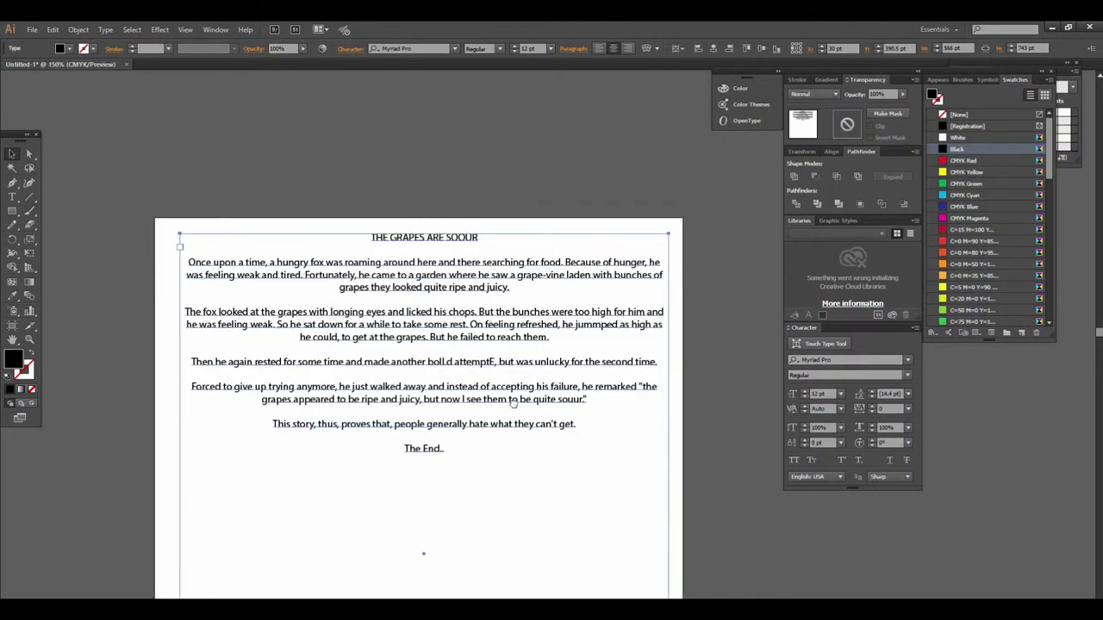
key(ctrl+plus)
key(ctrl+minus)
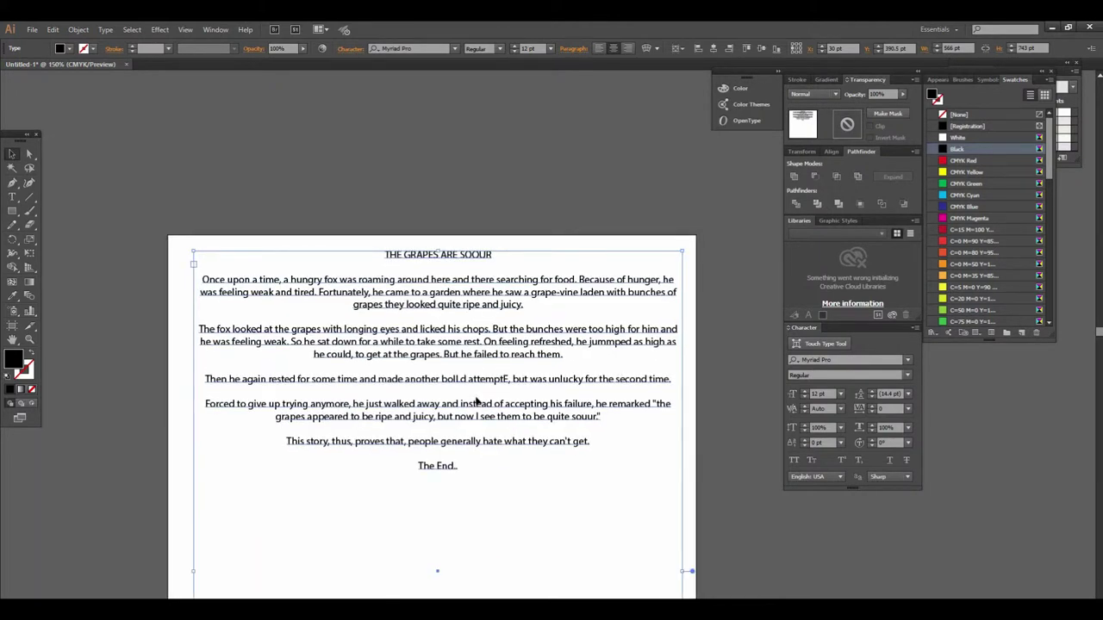
key(ctrl+plus)
drag(514, 357, 411, 361)
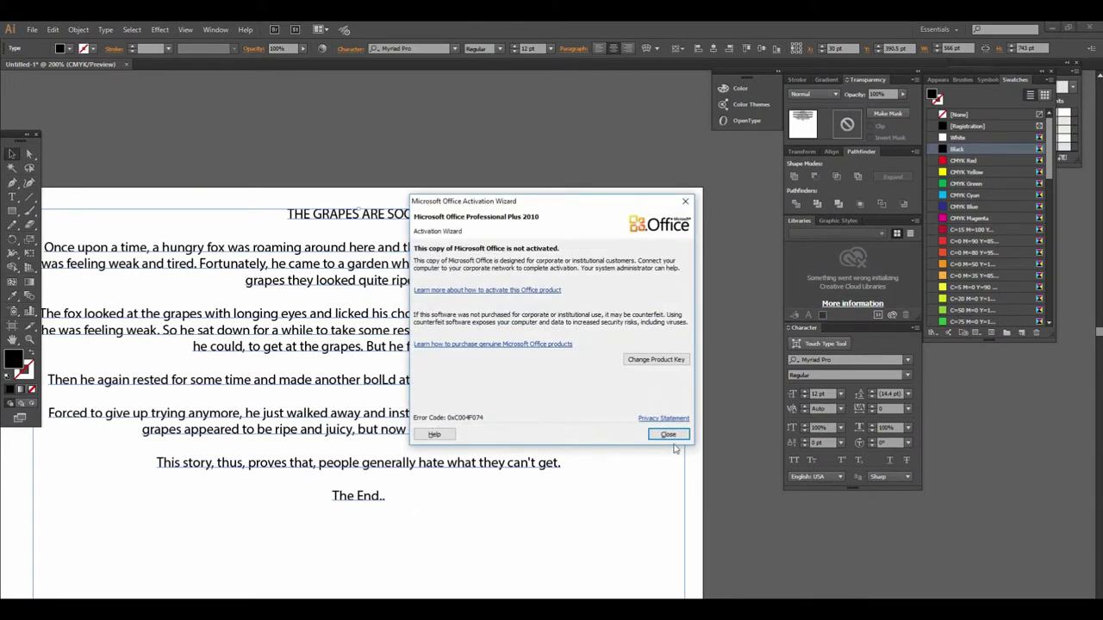
Dismiss the Office activation notice, then reframe the view and reselect the story text block.
click(672, 435)
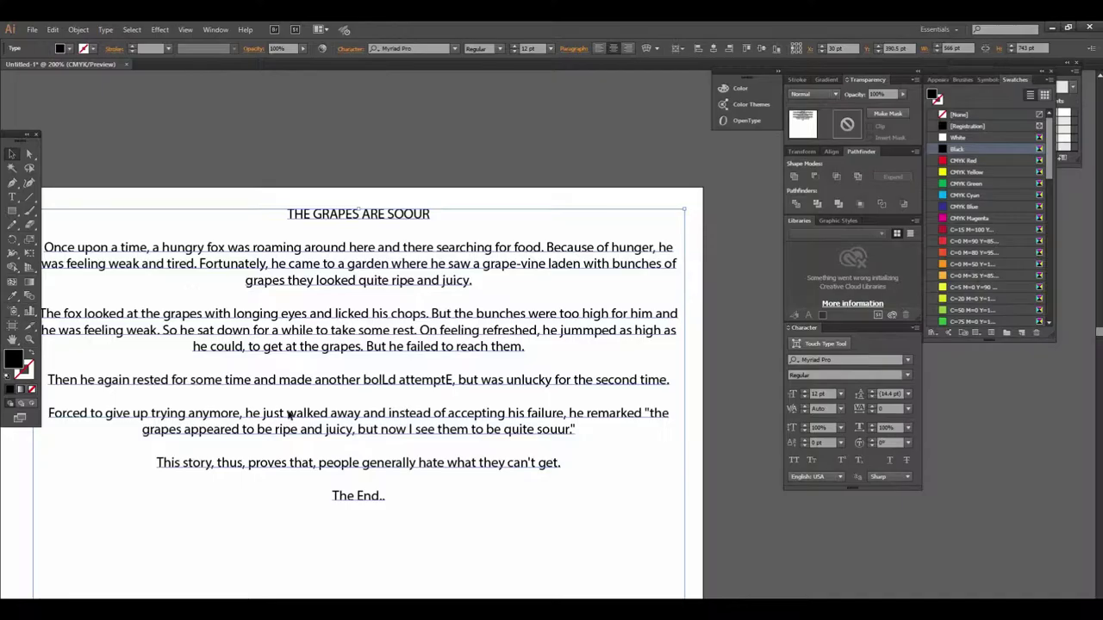
key(ctrl+minus)
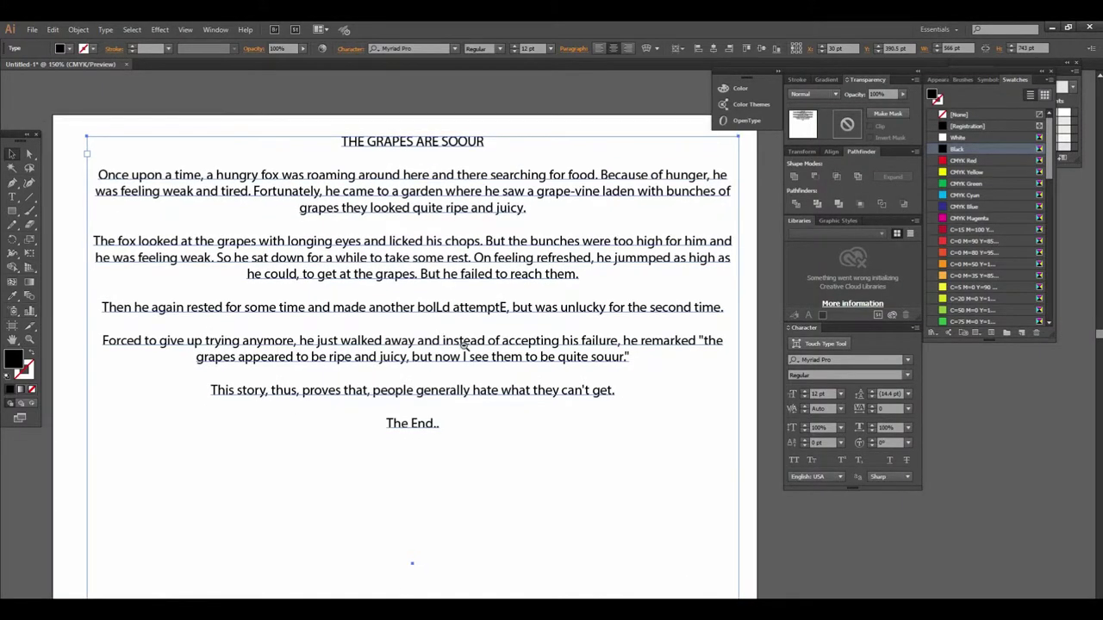
key(ctrl+plus)
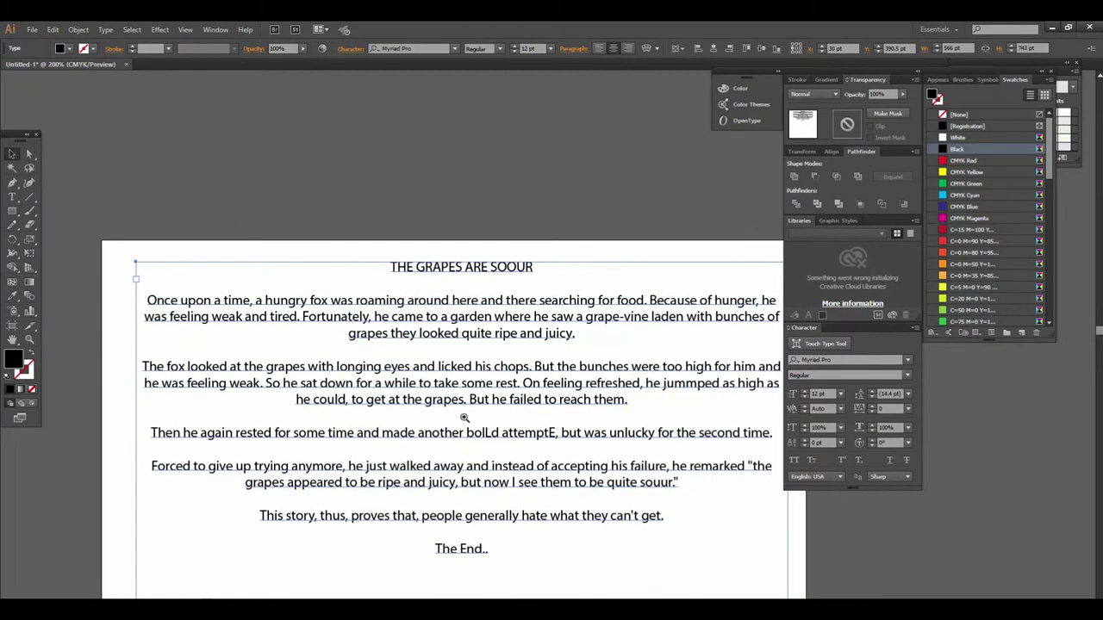
key(ctrl+minus)
key(ctrl+plus)
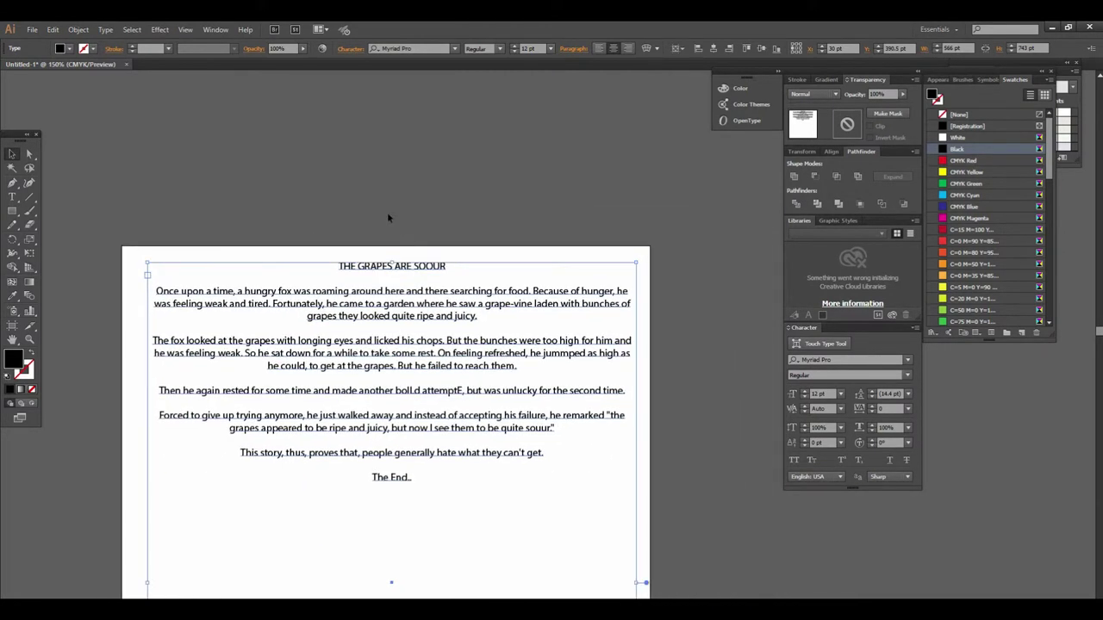
key(ctrl+shift+a)
key(ctrl+plus)
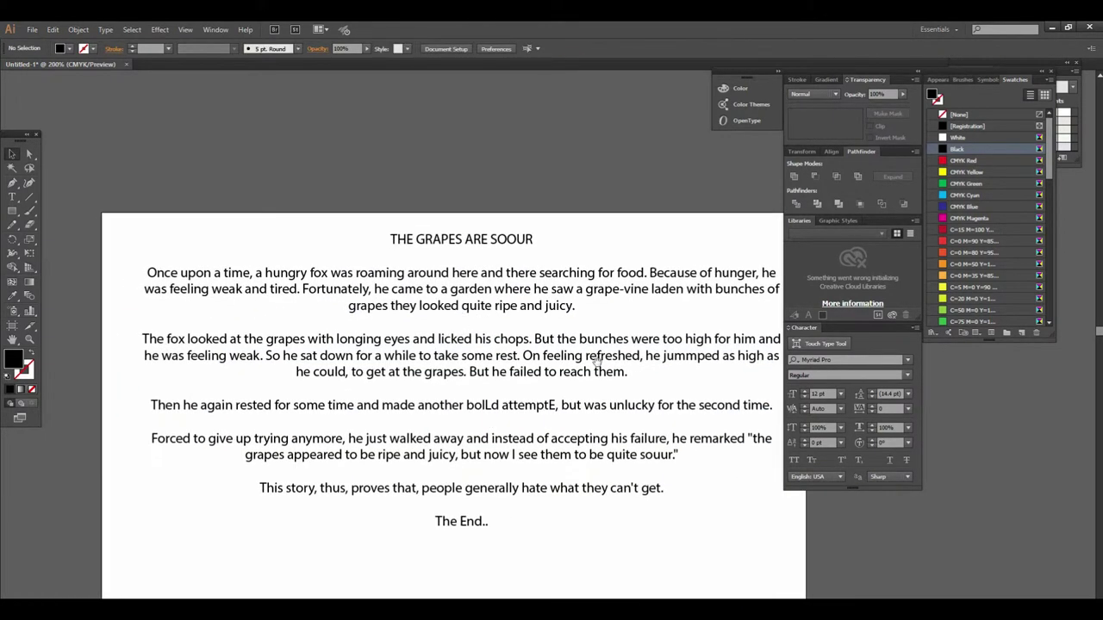
scroll(540, 302, up, 1)
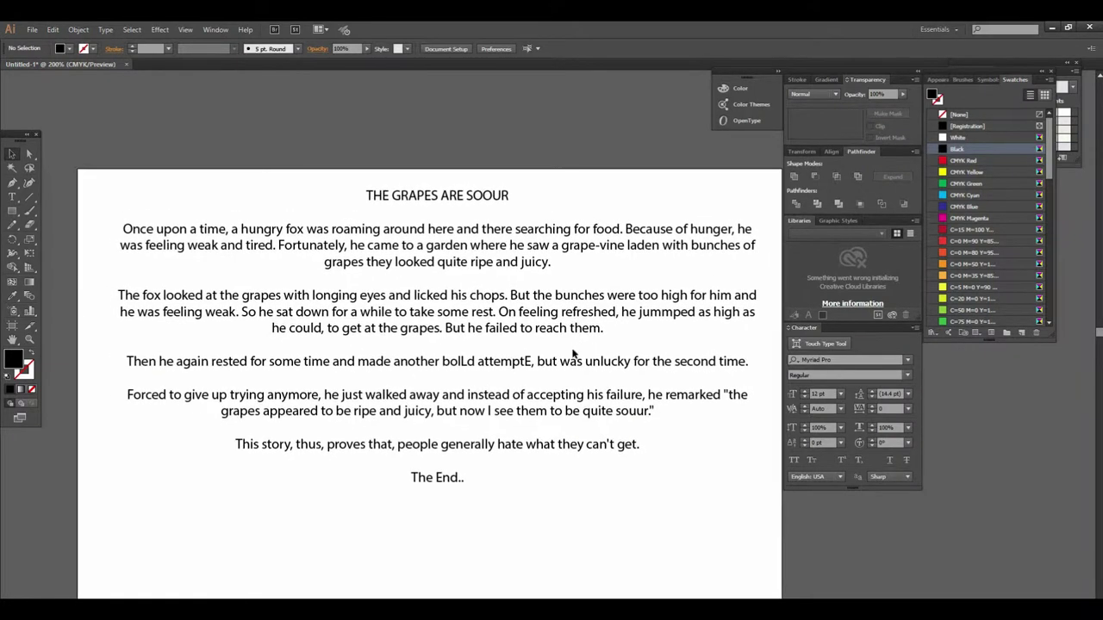
click(457, 247)
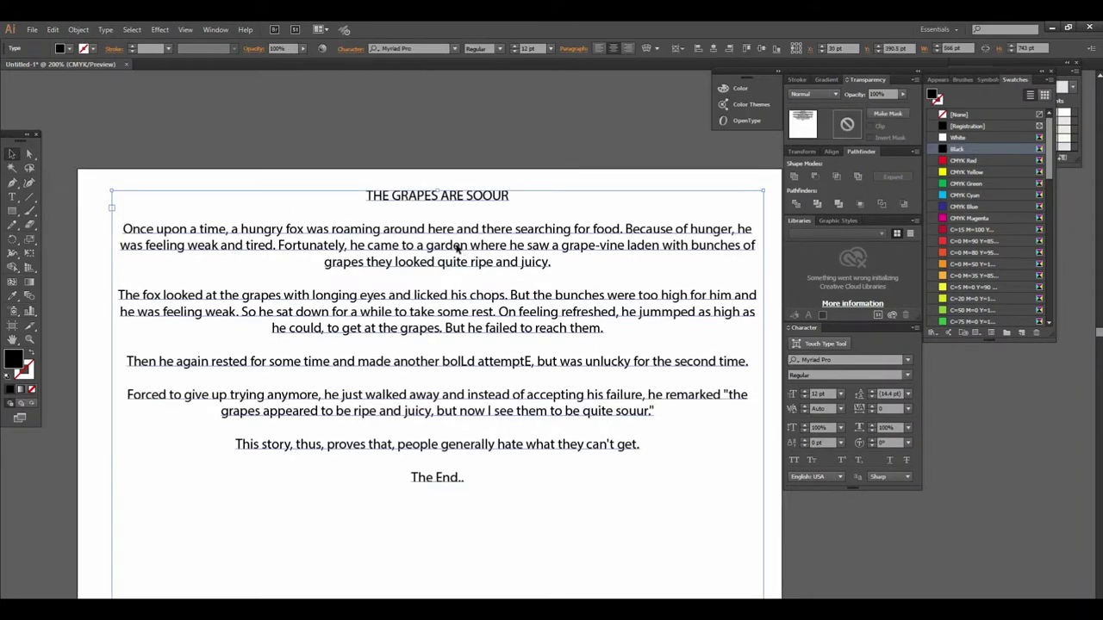
scroll(534, 362, up, 2)
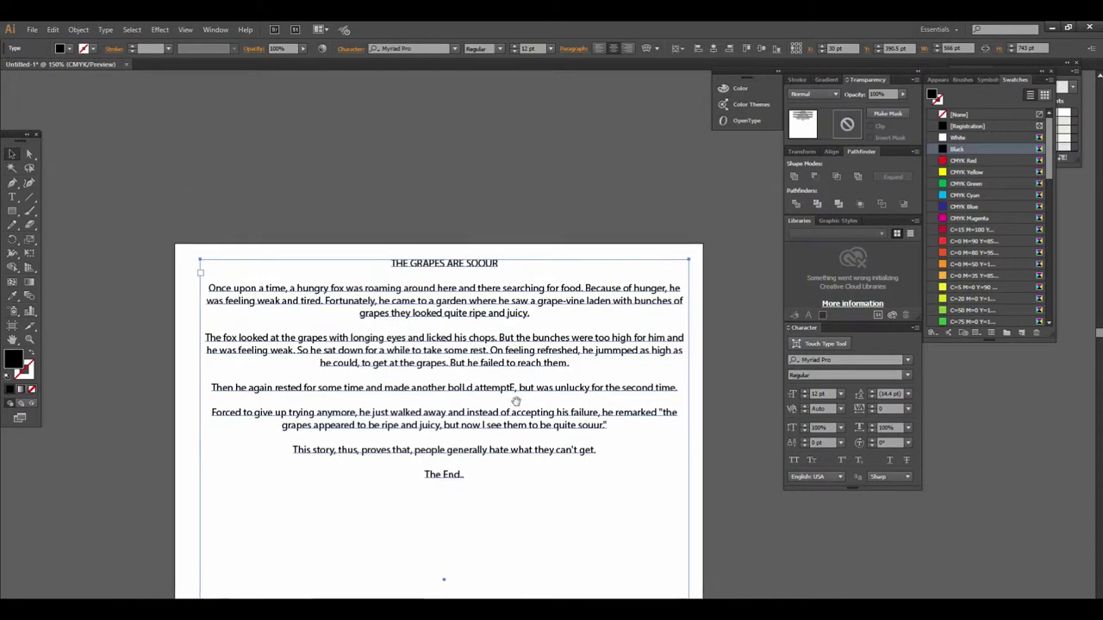
scroll(498, 372, down, 2)
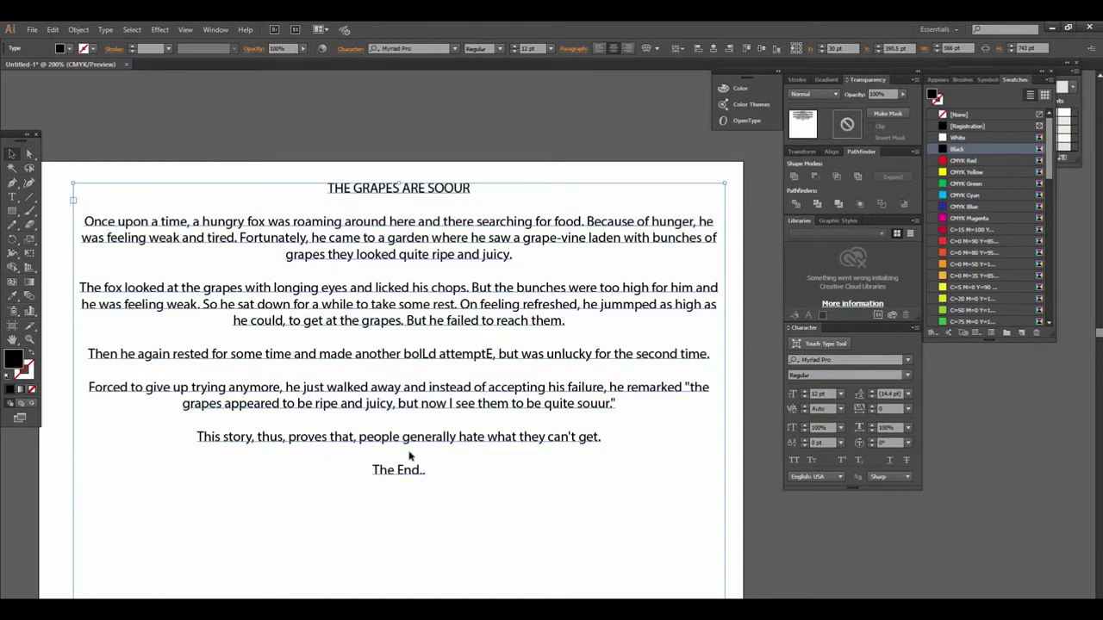
Deselect the story and start Edit > Check Spelling on the document.
click(78, 29)
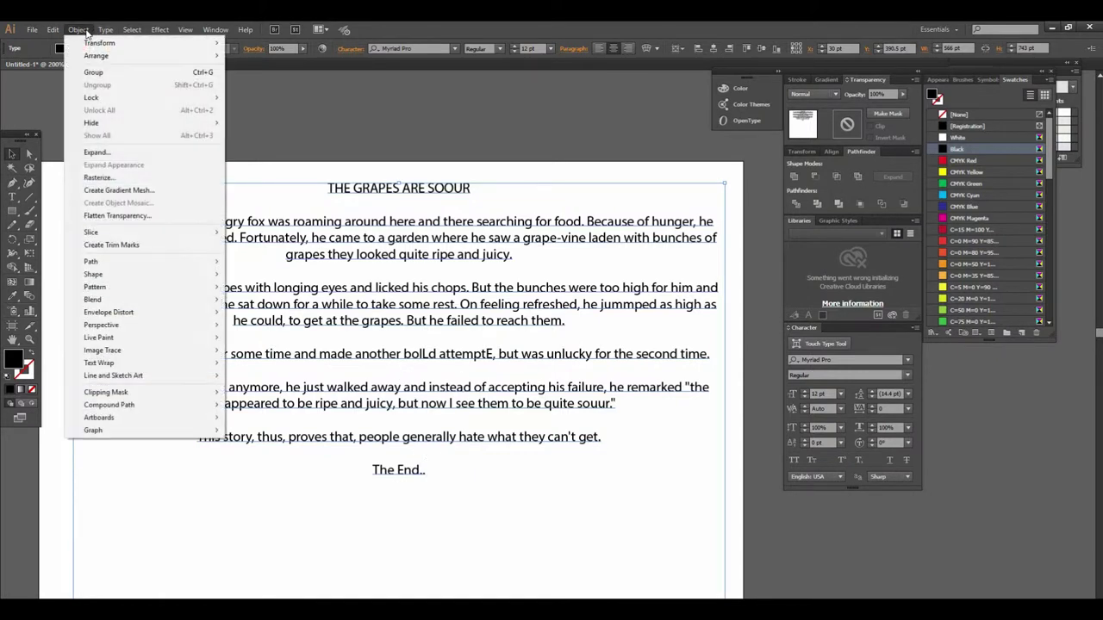
mouse_move(101, 324)
click(243, 100)
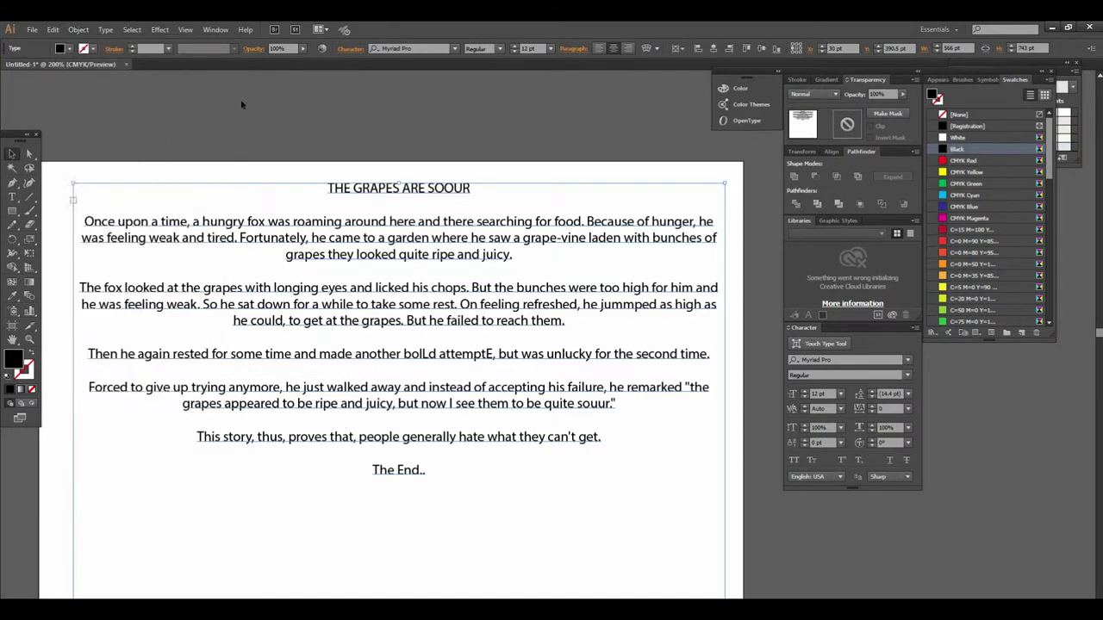
click(144, 147)
click(55, 31)
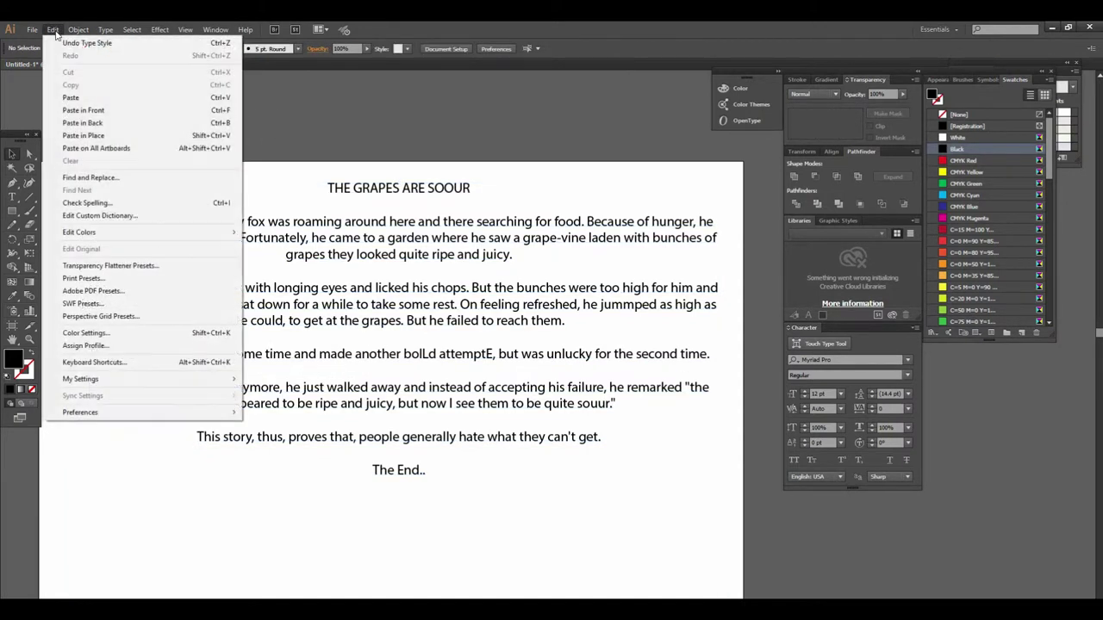
click(87, 202)
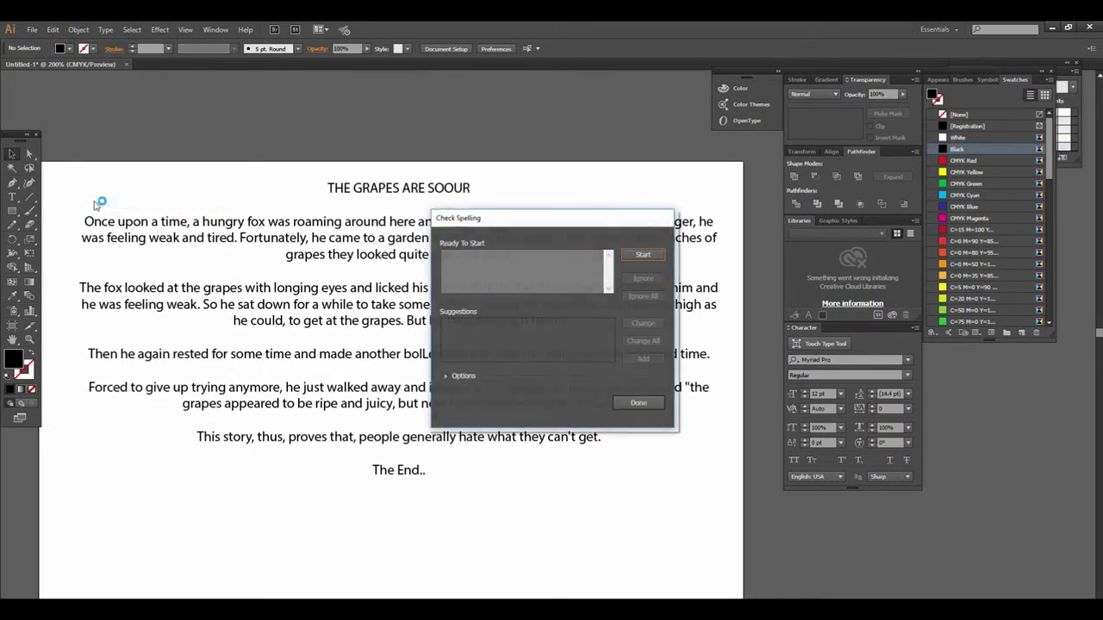
click(646, 255)
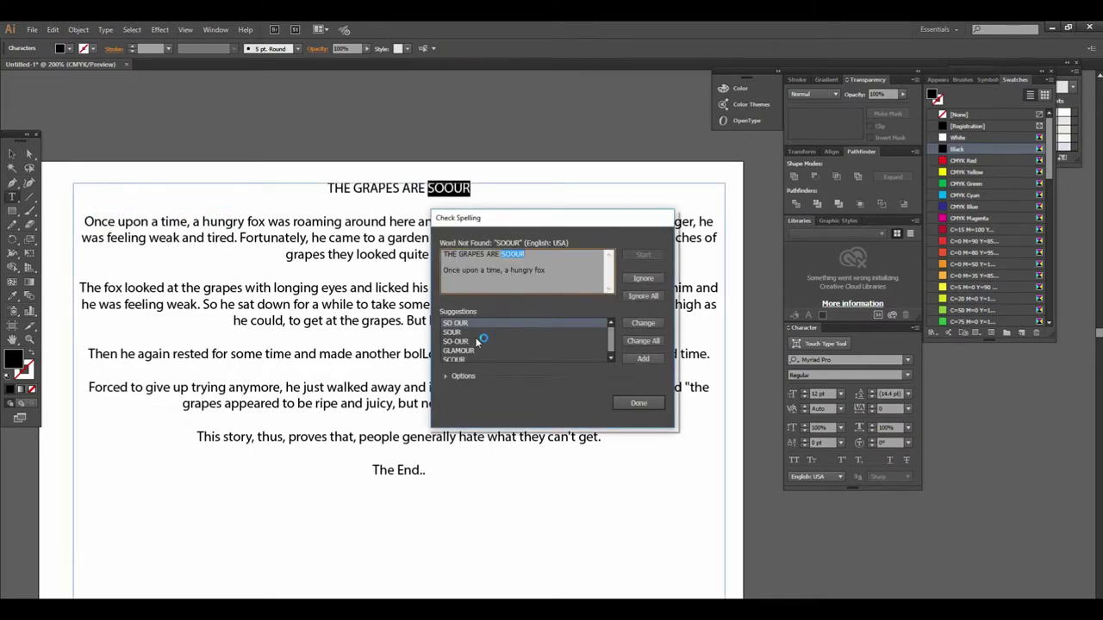
Correct SOOUR to SOUR, jummped to jumped, bolLd to bold, attumptE to attempt, souur to sour.
click(453, 332)
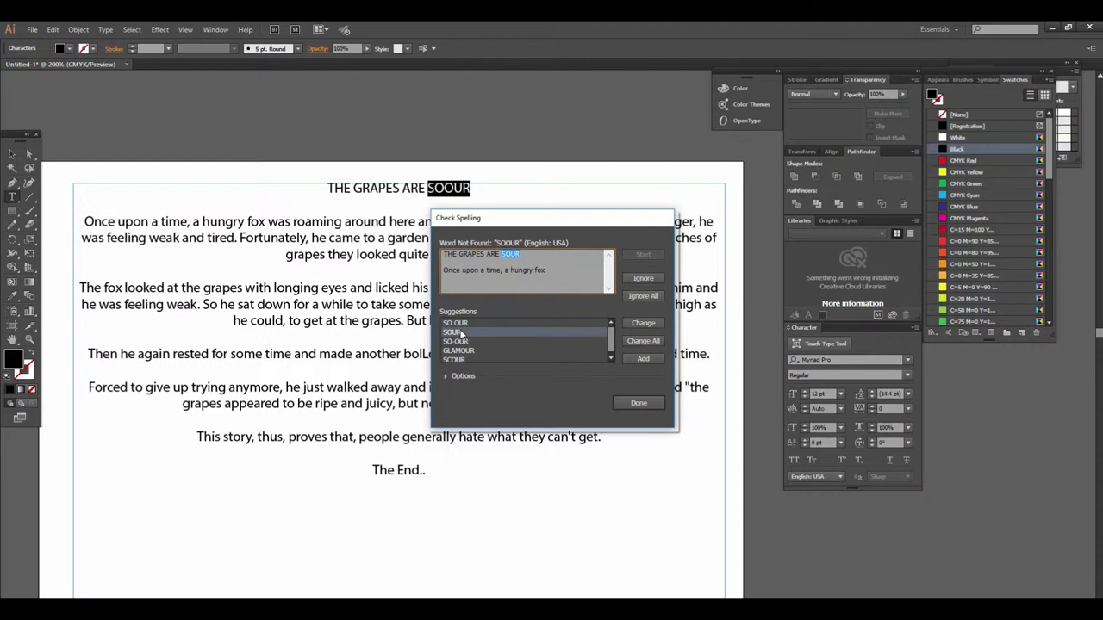
click(653, 324)
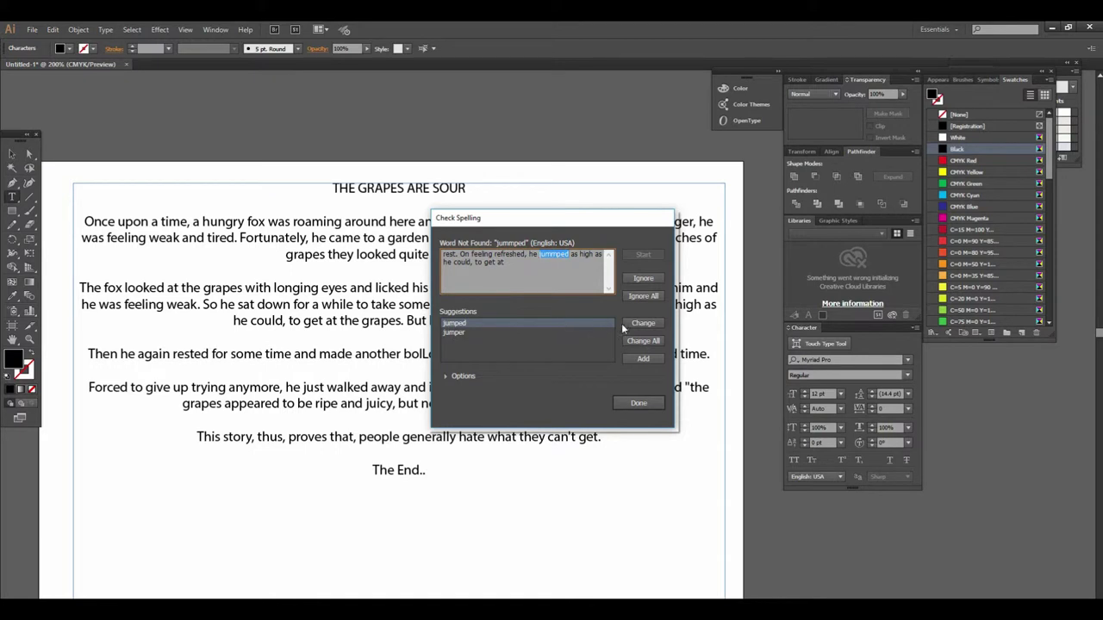
click(658, 327)
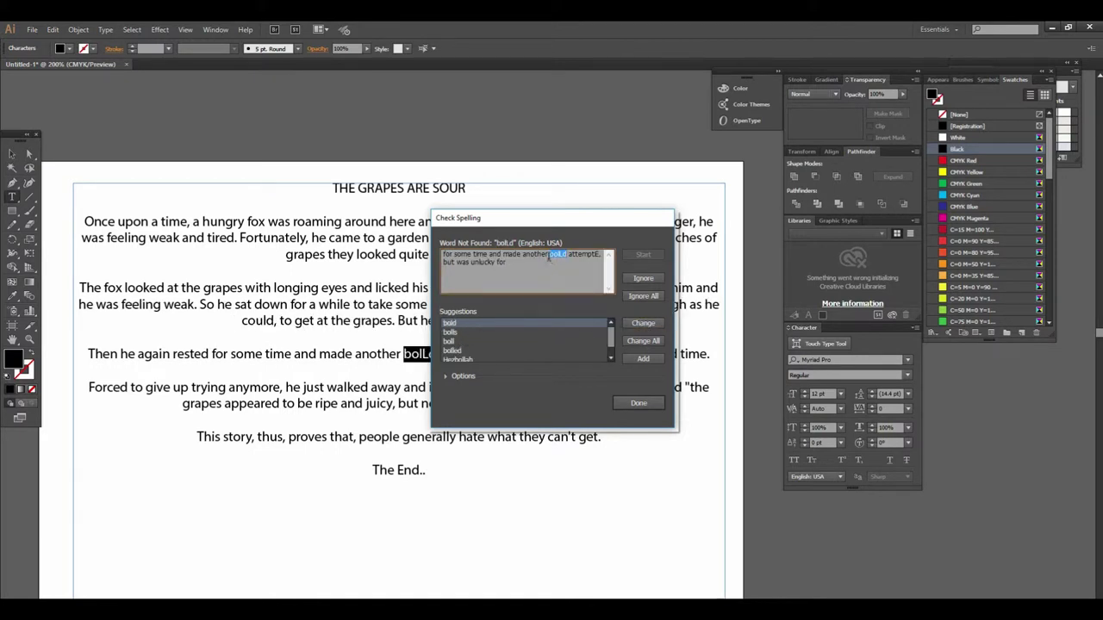
click(643, 323)
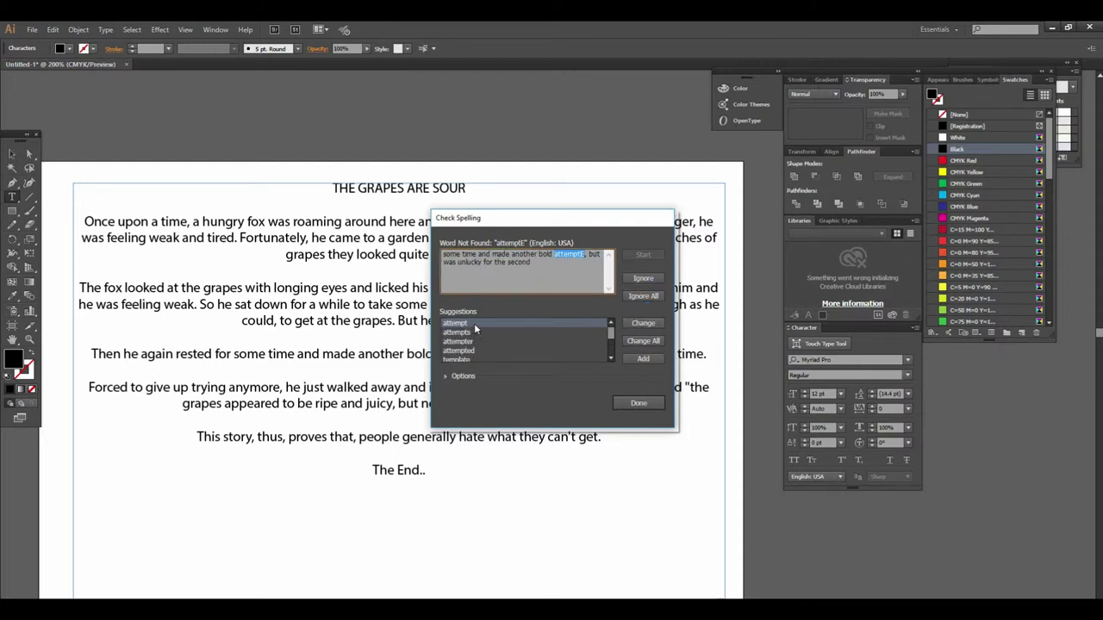
click(642, 323)
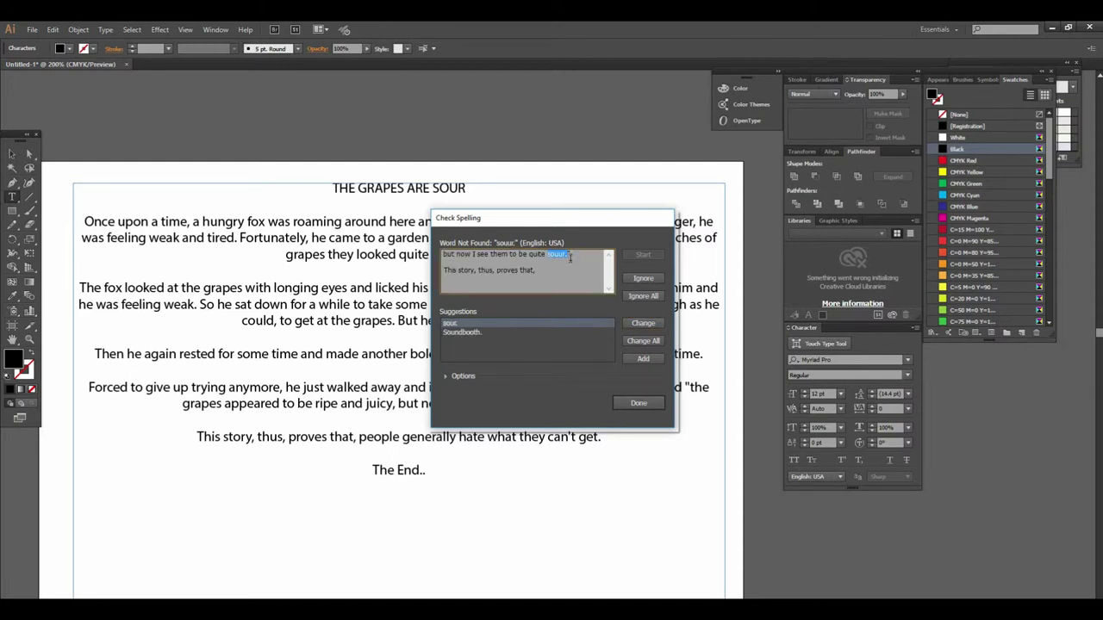
click(642, 323)
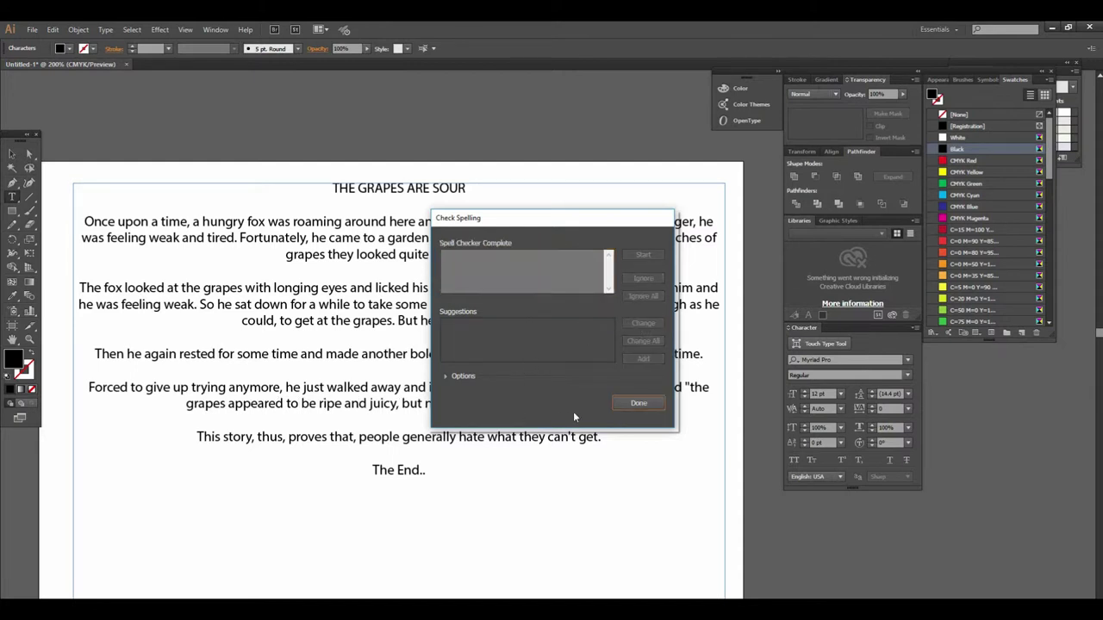
click(637, 403)
key(Escape)
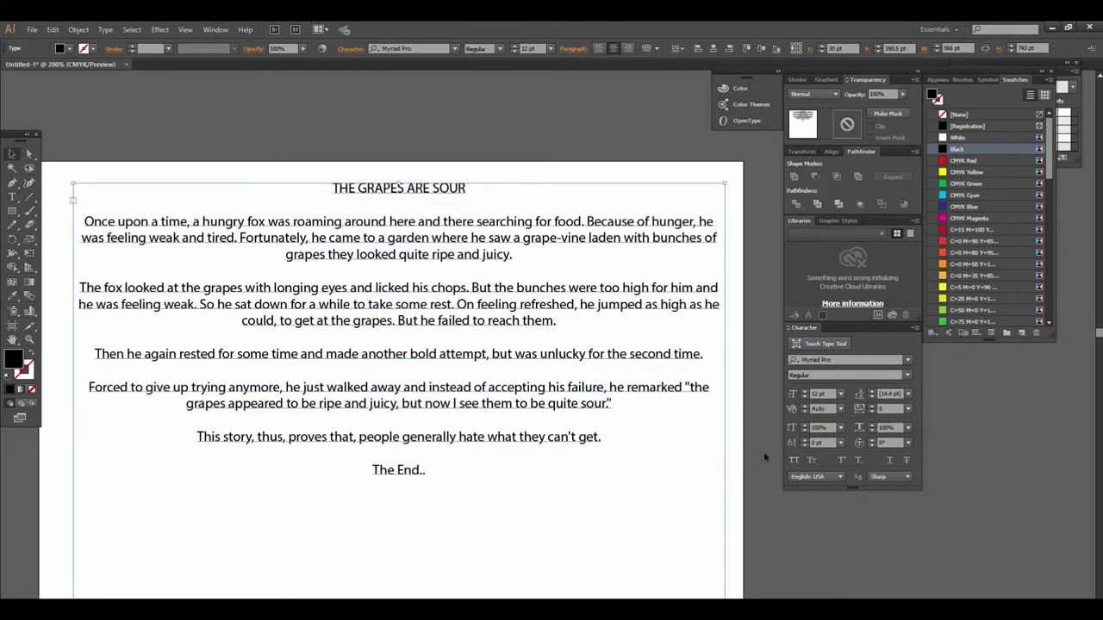
click(763, 451)
scroll(517, 362, down, 3)
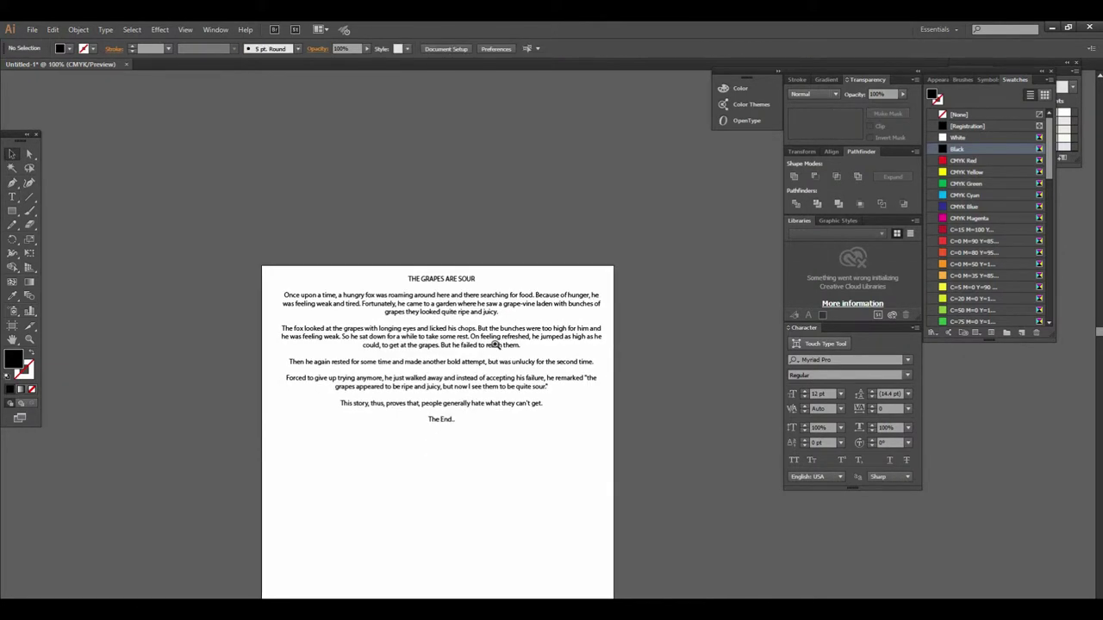
scroll(495, 344, up, 1)
scroll(495, 344, up, 2)
scroll(496, 345, up, 1)
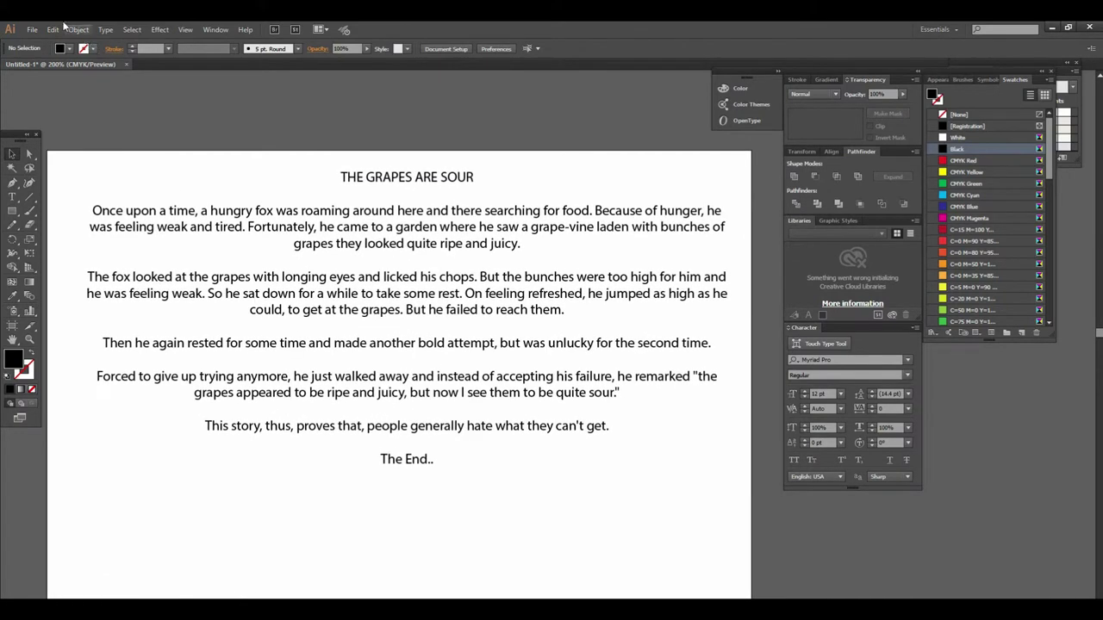
click(53, 29)
click(112, 204)
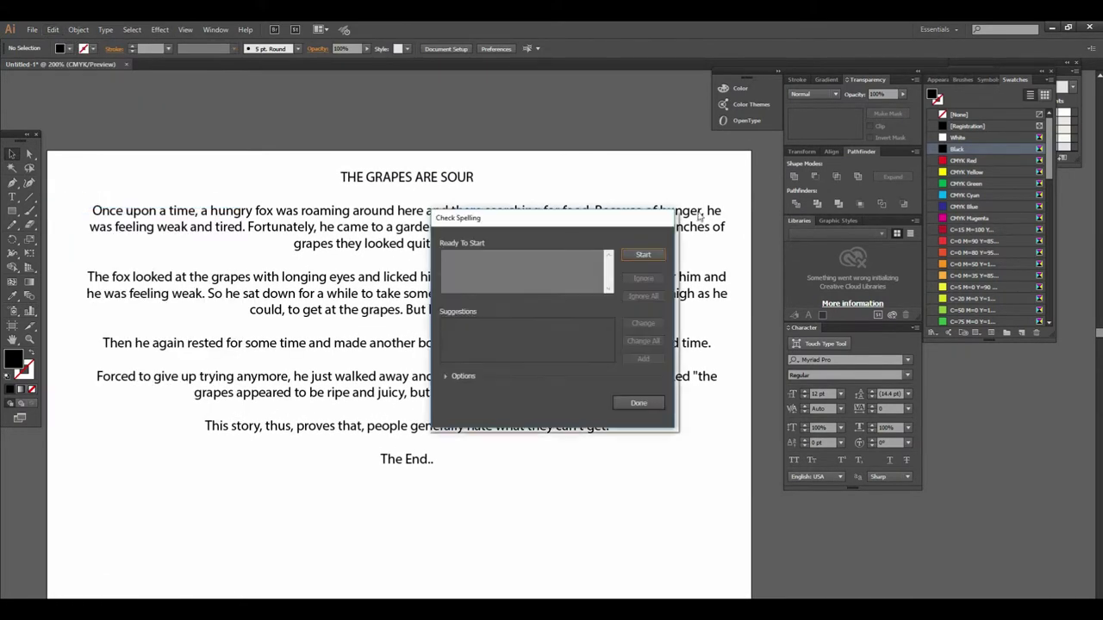
click(639, 257)
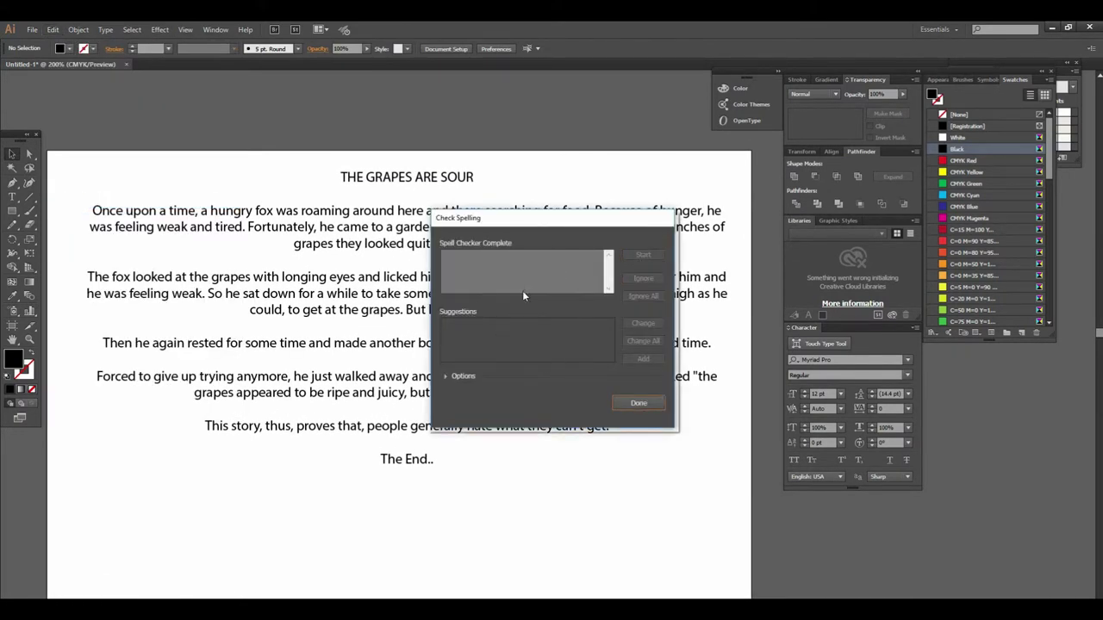
click(648, 404)
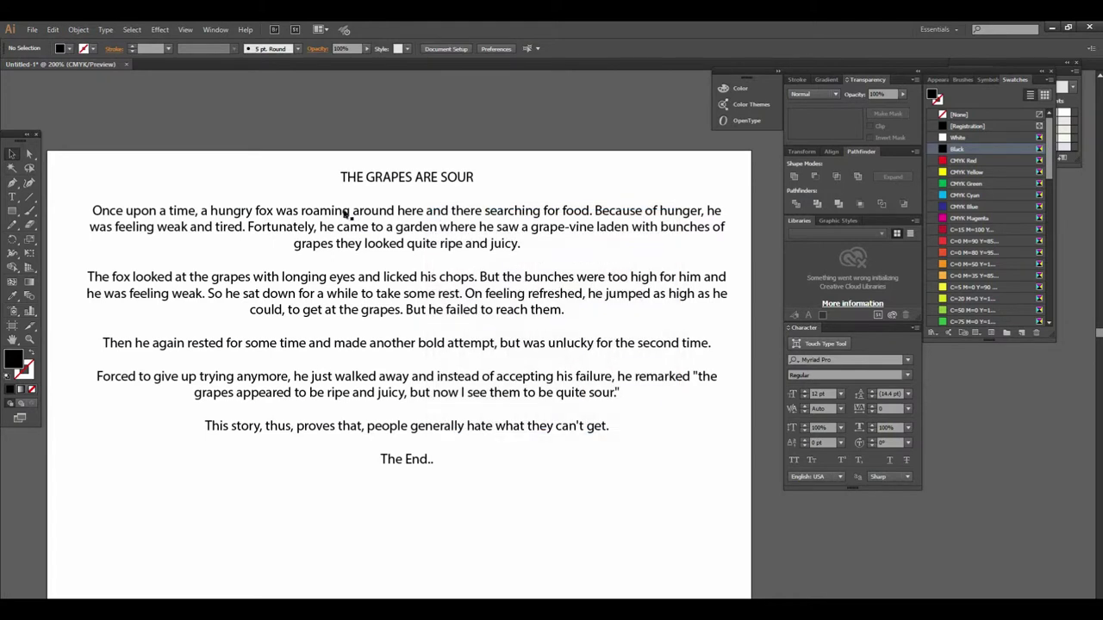
click(319, 212)
click(54, 29)
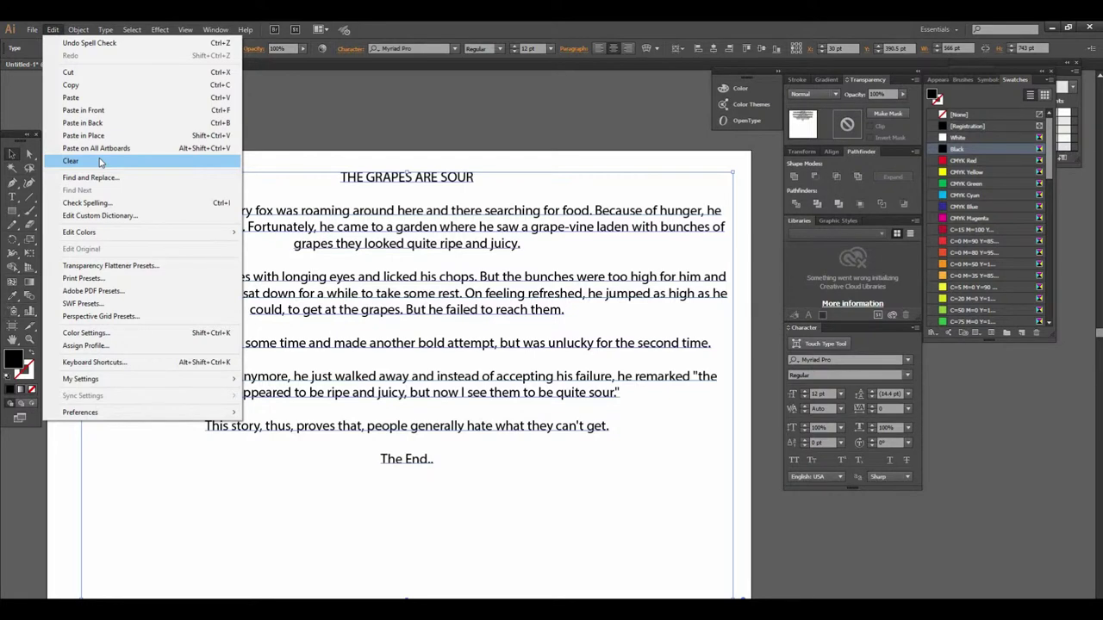
click(95, 203)
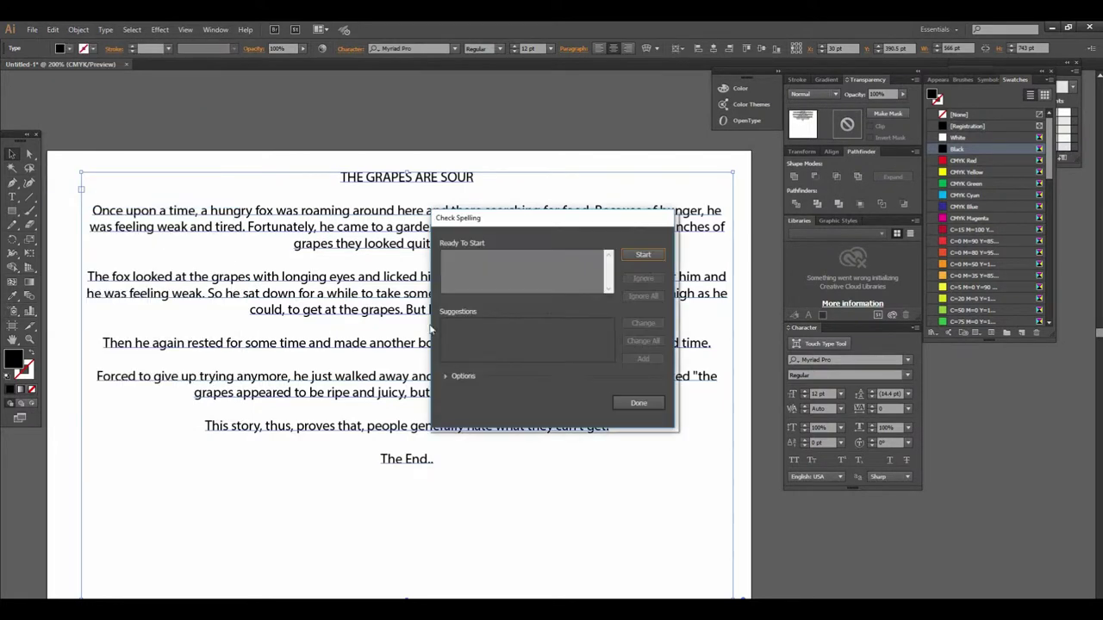
click(638, 403)
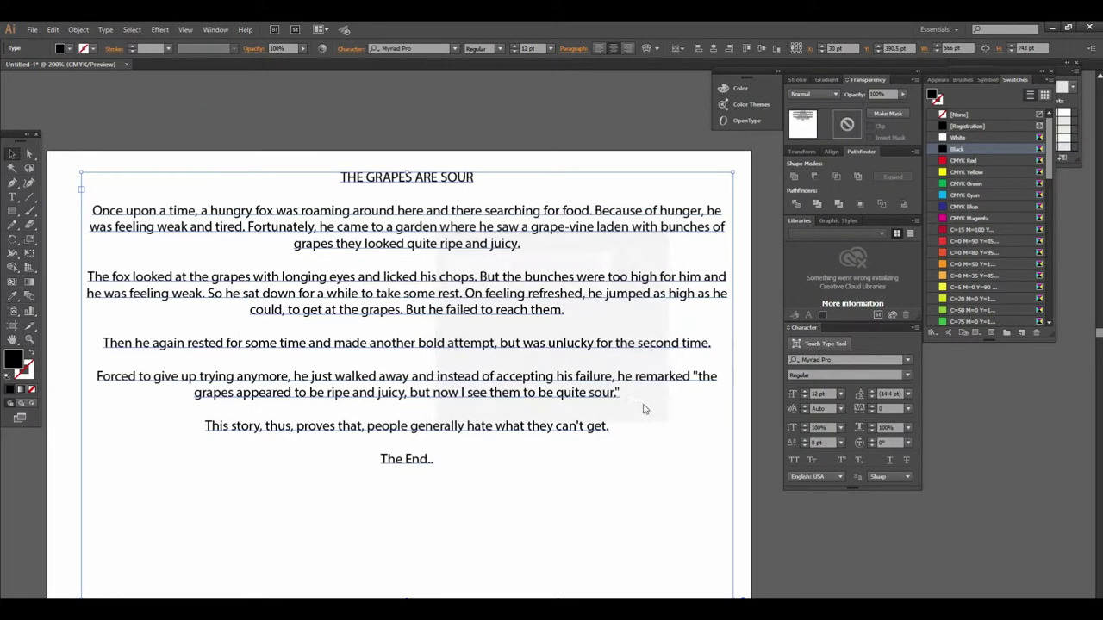
scroll(459, 284, up, 5)
click(11, 198)
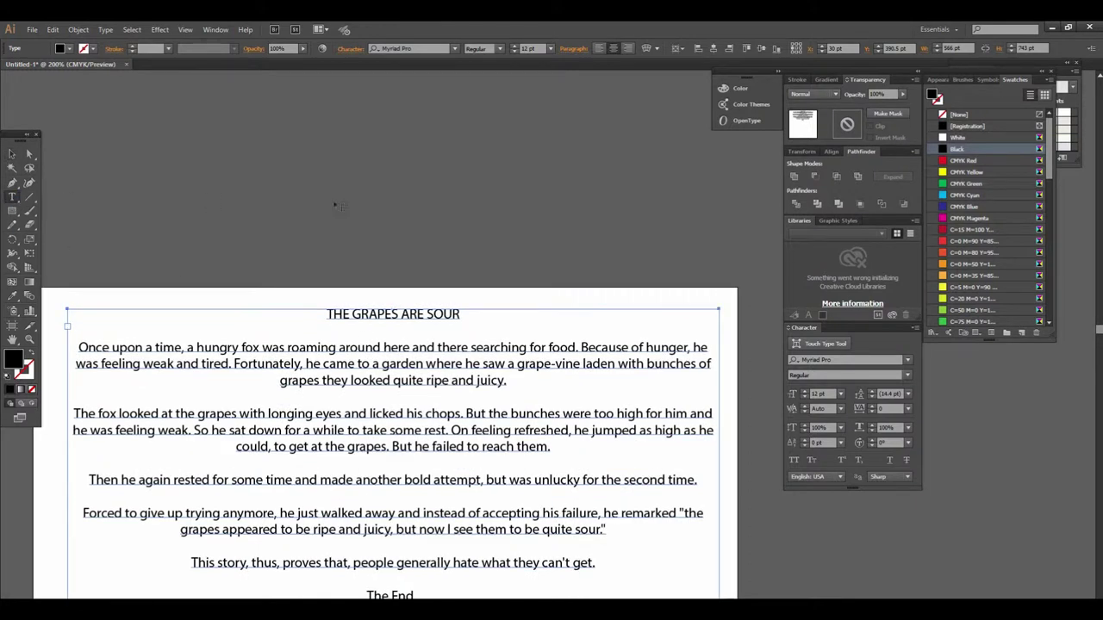
Place a new text line above the story and type ARTICTICMENTOR, removing two stray letters.
click(423, 198)
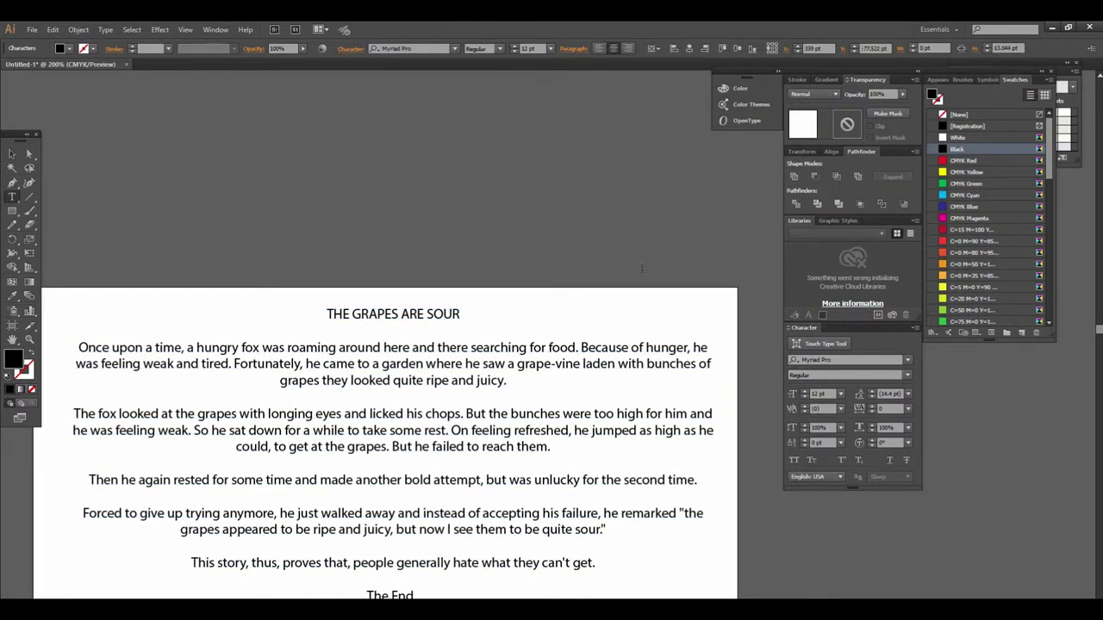
text(i)
key(BackSpace)
text(a)
key(BackSpace)
text(ARTICTICMENTOR)
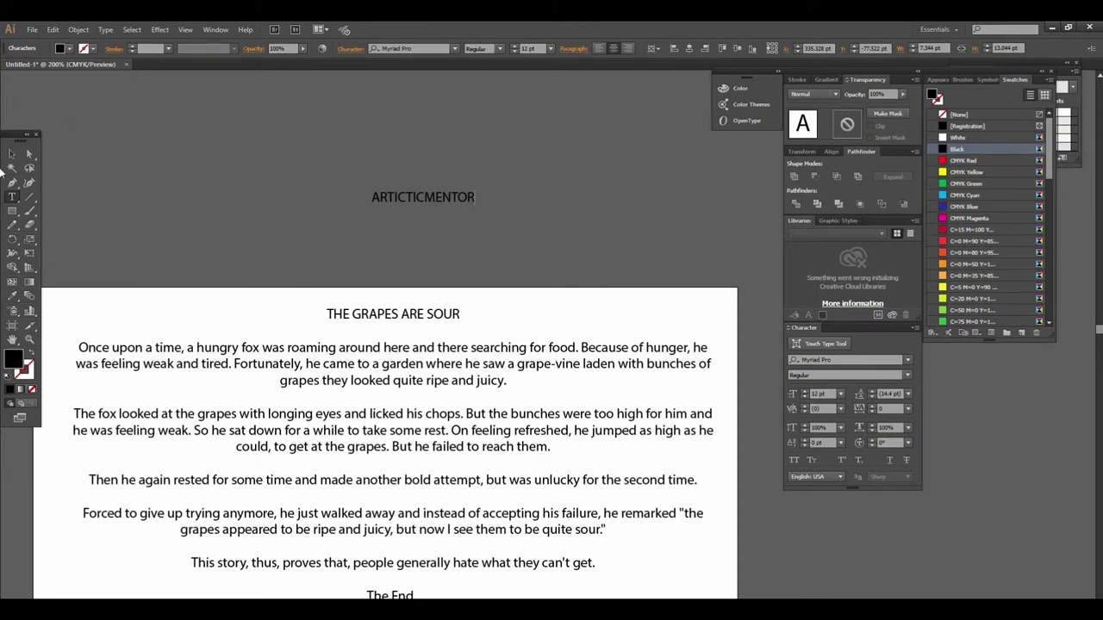
Spell-check the new label and add ARTICTICMENTOR to the dictionary.
click(11, 153)
click(53, 29)
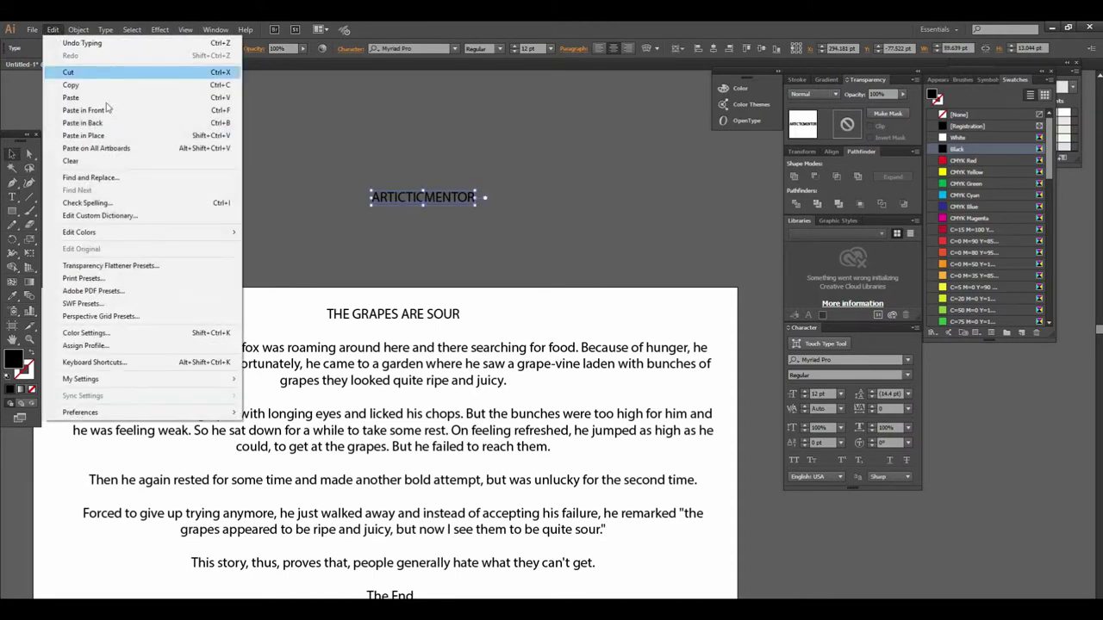
click(117, 203)
click(642, 255)
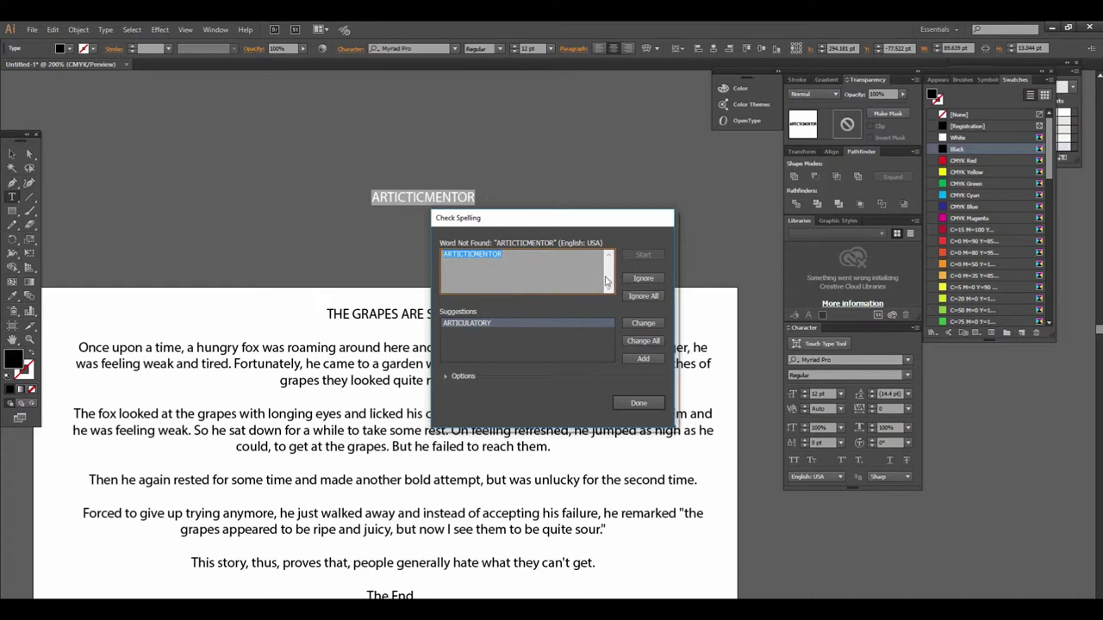
click(652, 362)
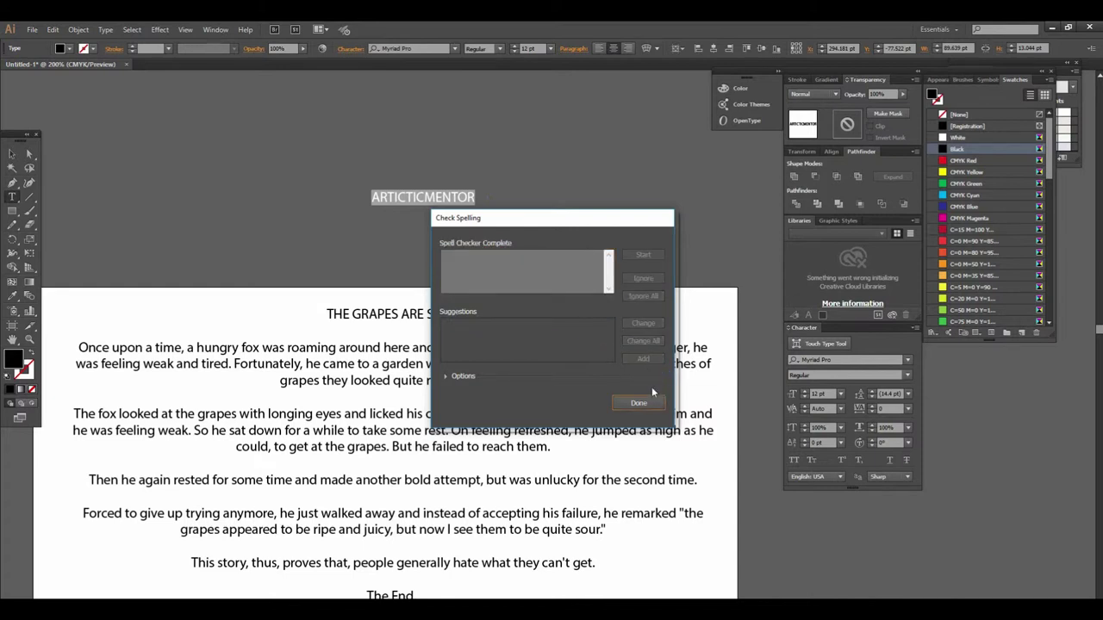
click(640, 404)
Reselect the ARTICTICMENTOR label and rerun the spell check until it reports completion.
click(16, 154)
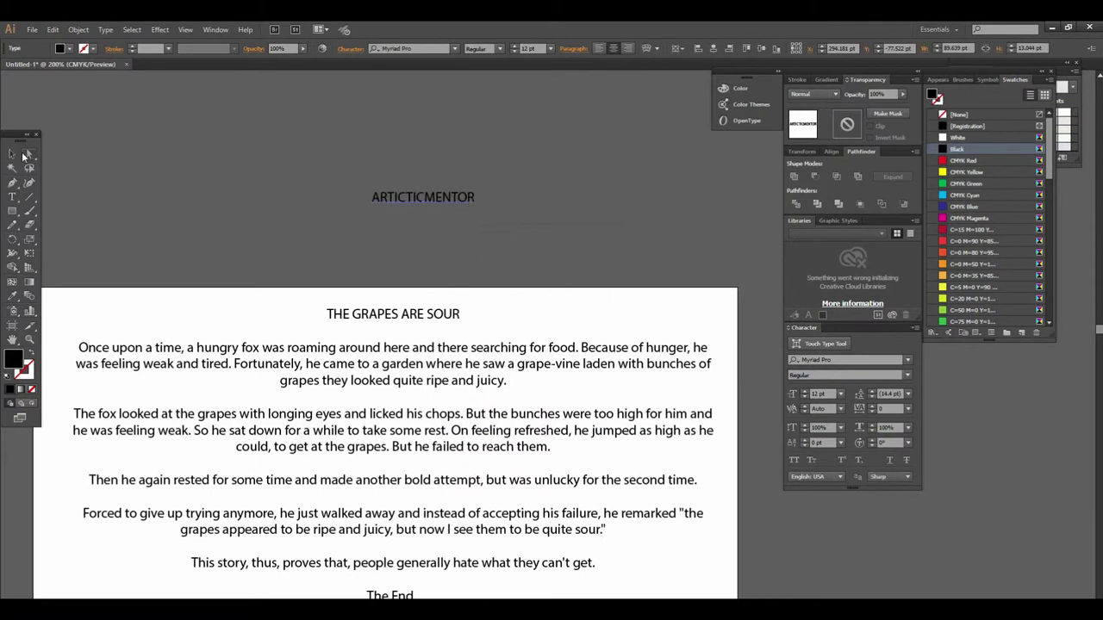
click(17, 155)
click(52, 29)
click(106, 203)
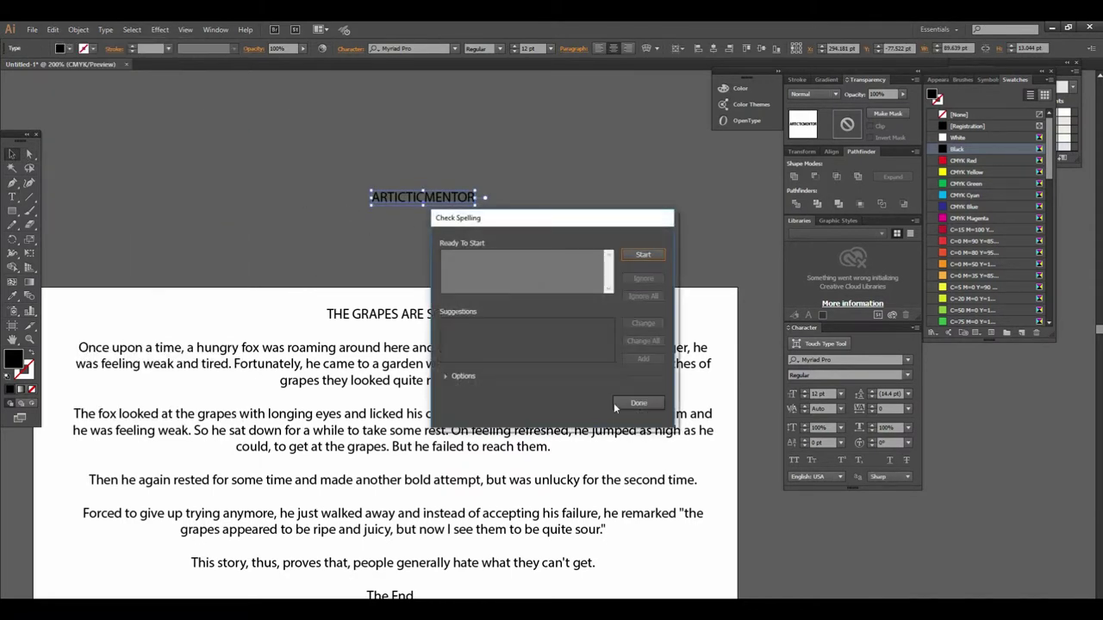
click(641, 256)
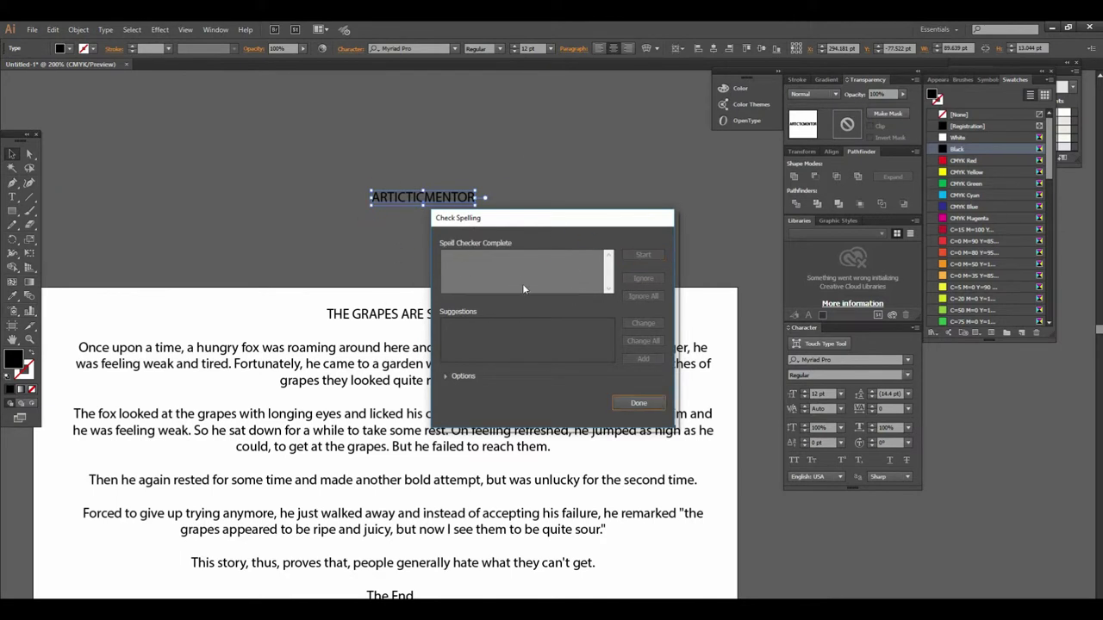
click(639, 403)
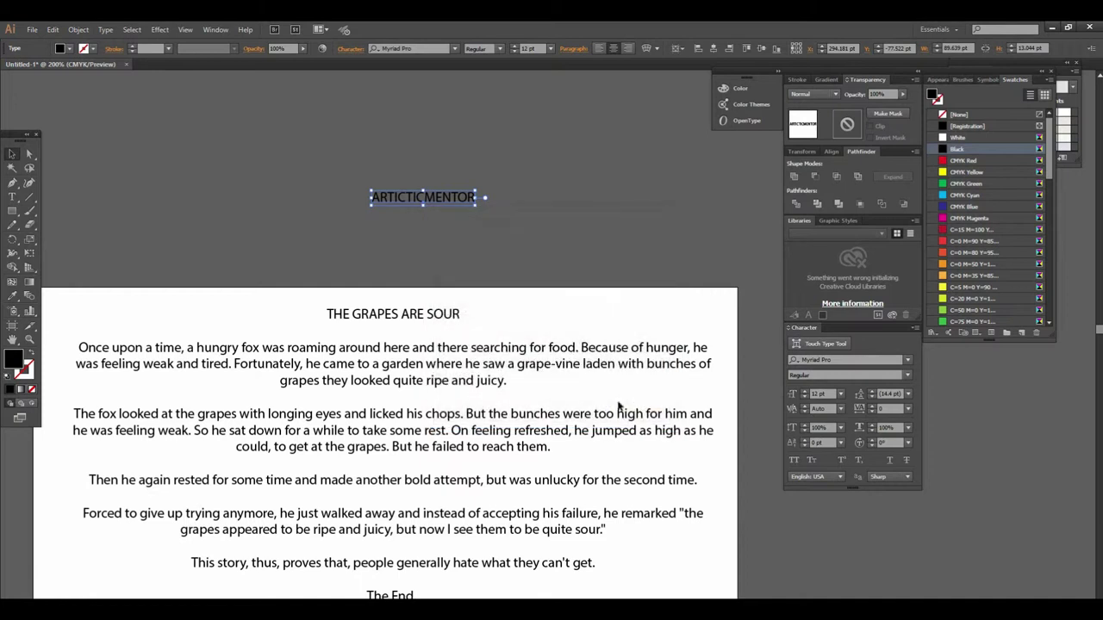
scroll(502, 382, down, 2)
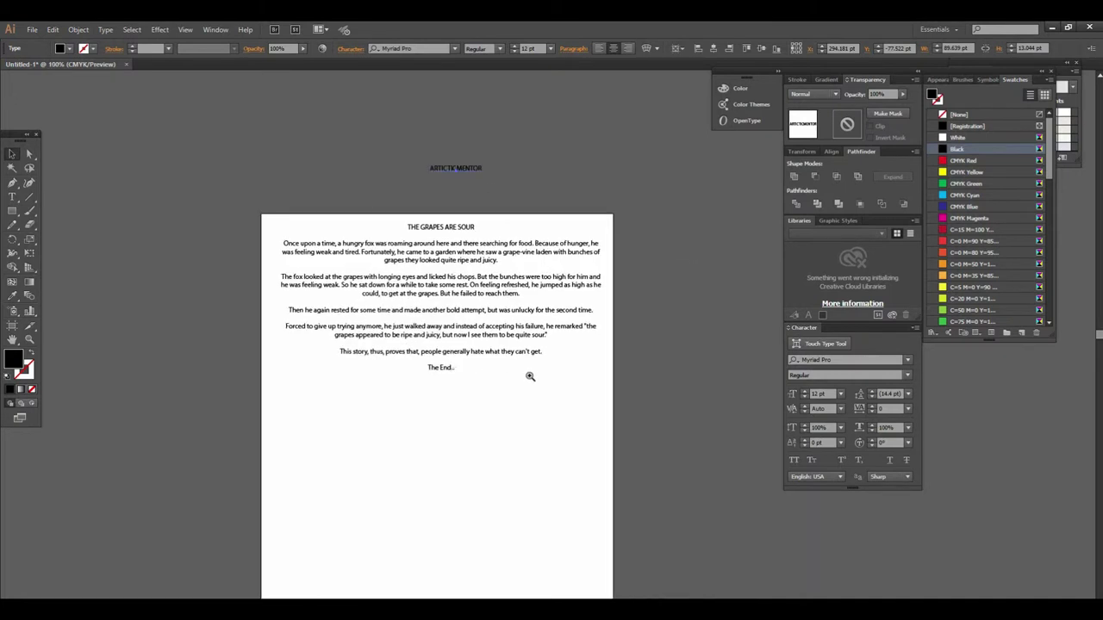
scroll(468, 337, up, 2)
scroll(461, 417, down, 1)
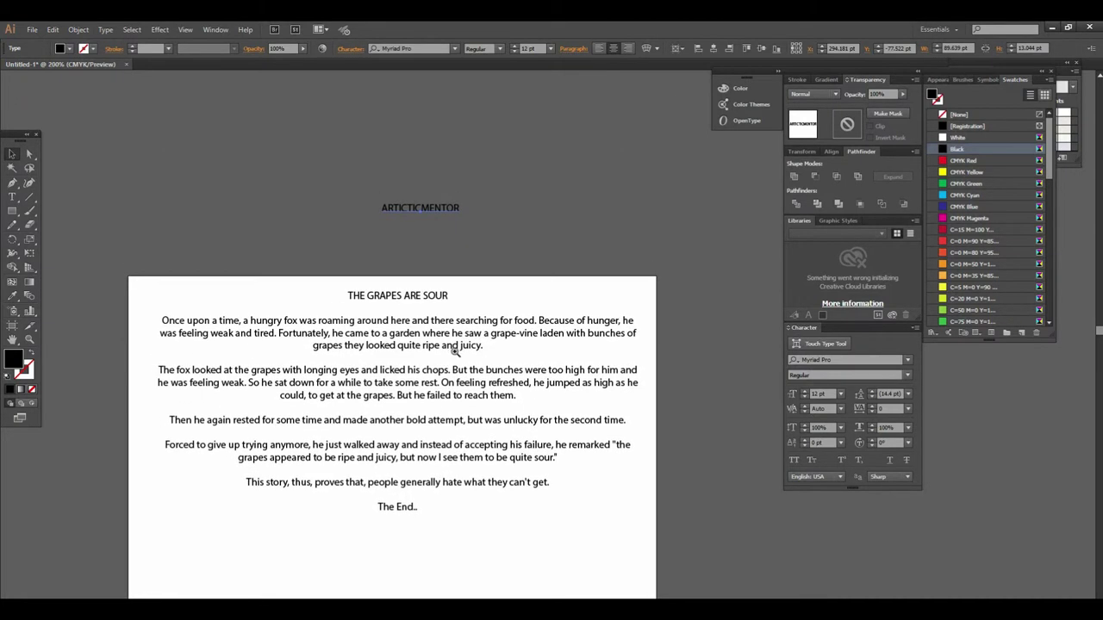
scroll(461, 396, up, 1)
click(476, 253)
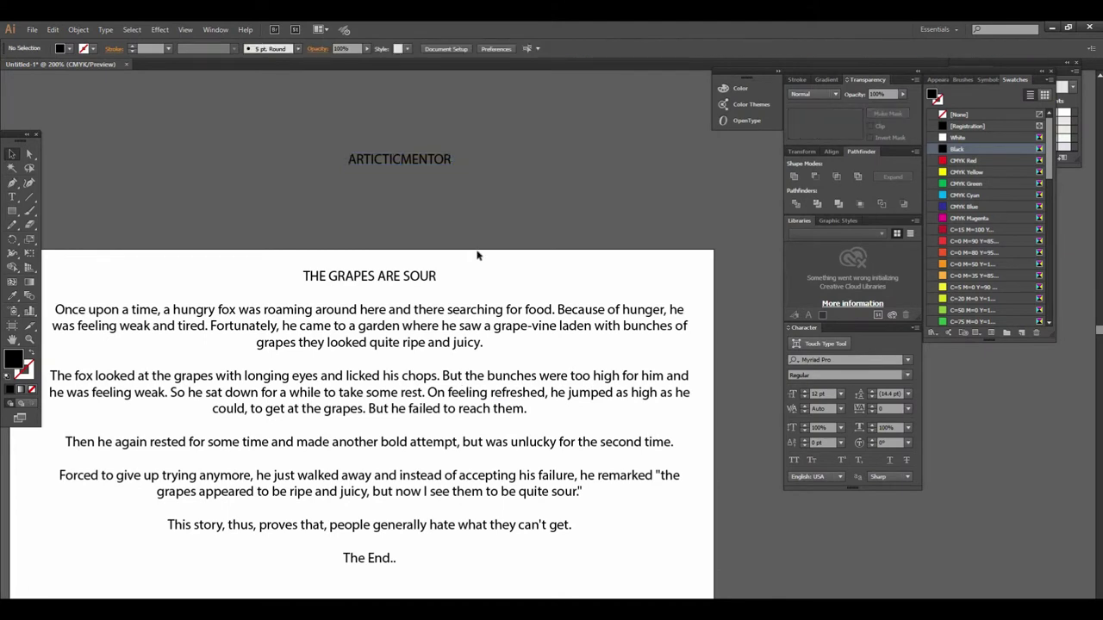
scroll(517, 388, down, 2)
scroll(554, 372, down, 1)
scroll(655, 414, up, 2)
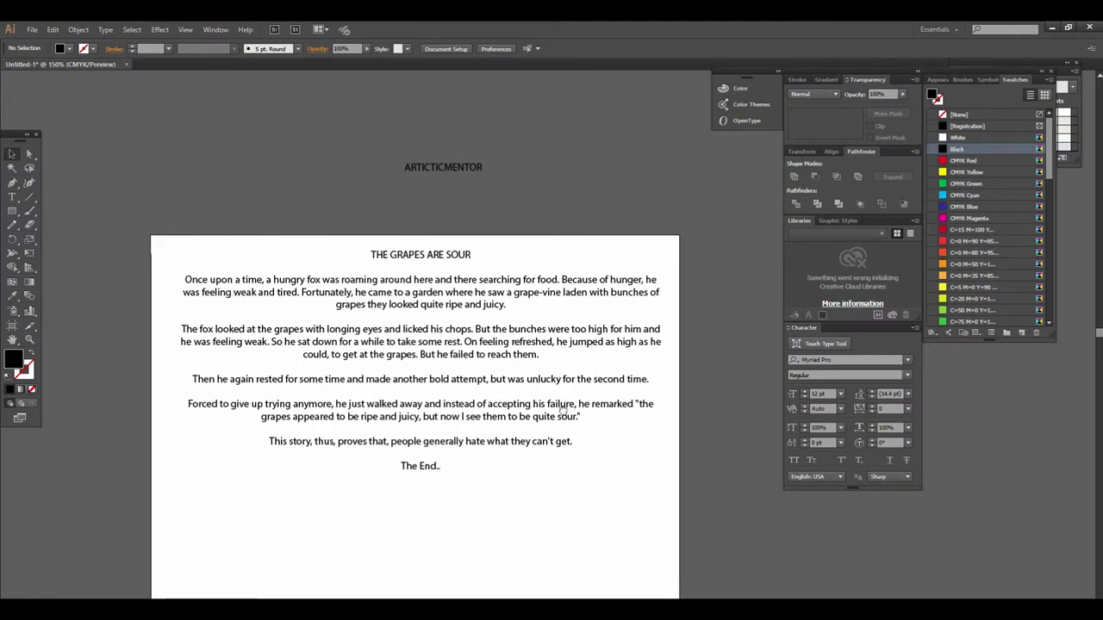
scroll(509, 353, up, 1)
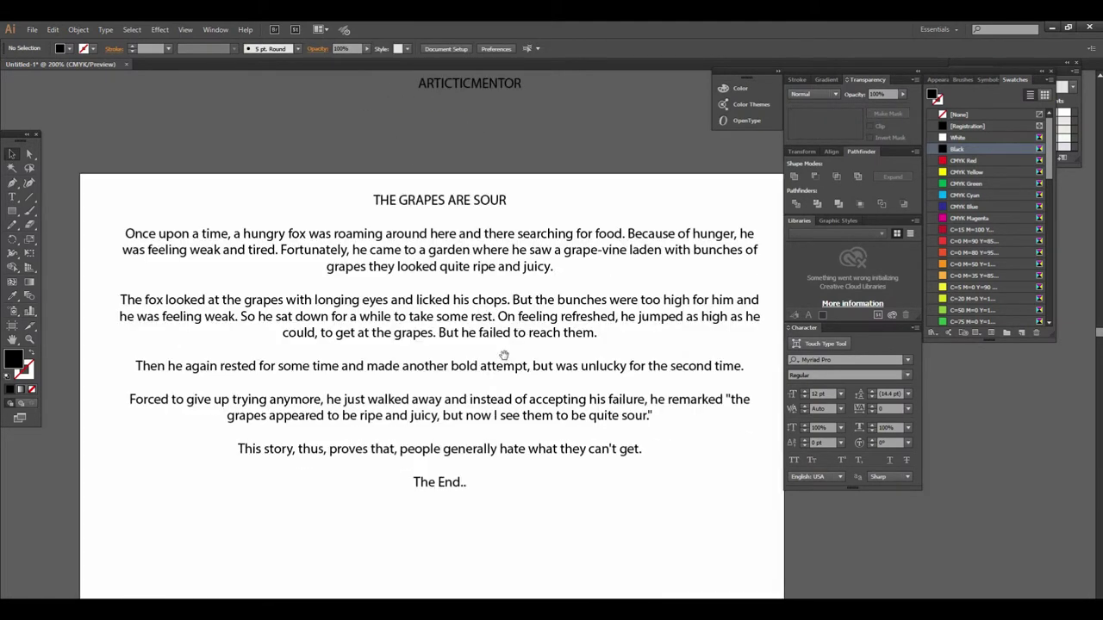
scroll(494, 385, up, 1)
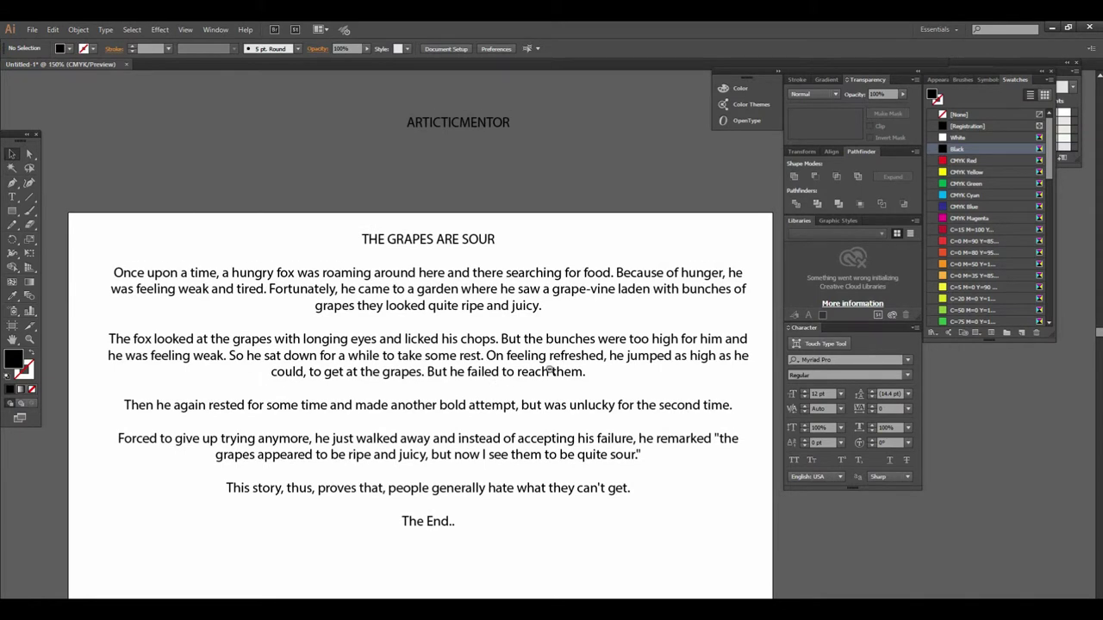
scroll(548, 370, down, 1)
scroll(556, 358, up, 1)
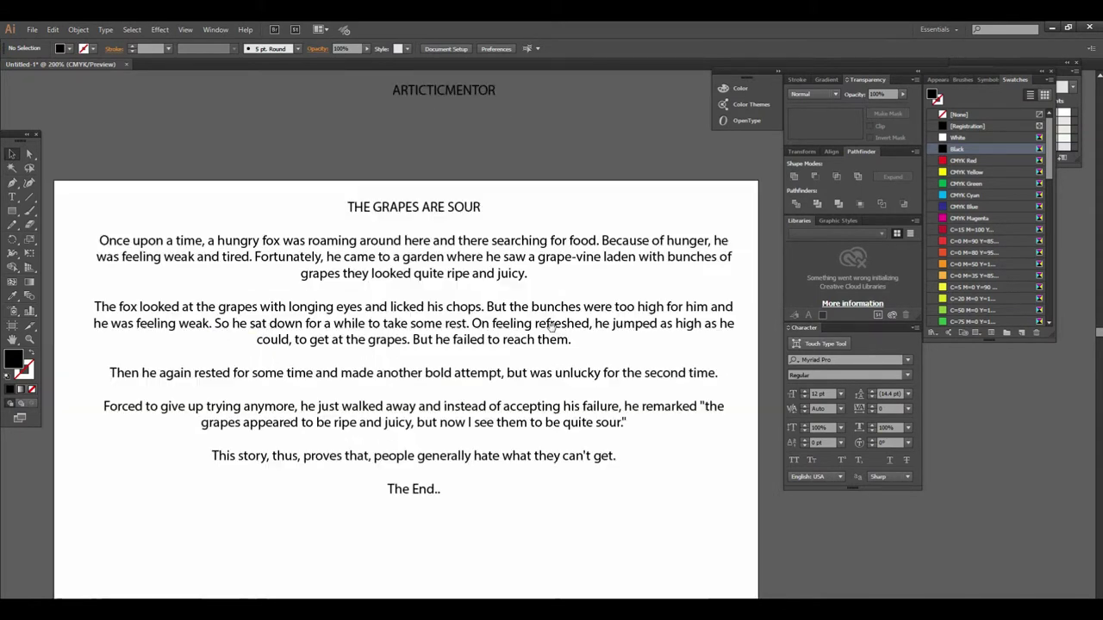
drag(622, 417, 574, 388)
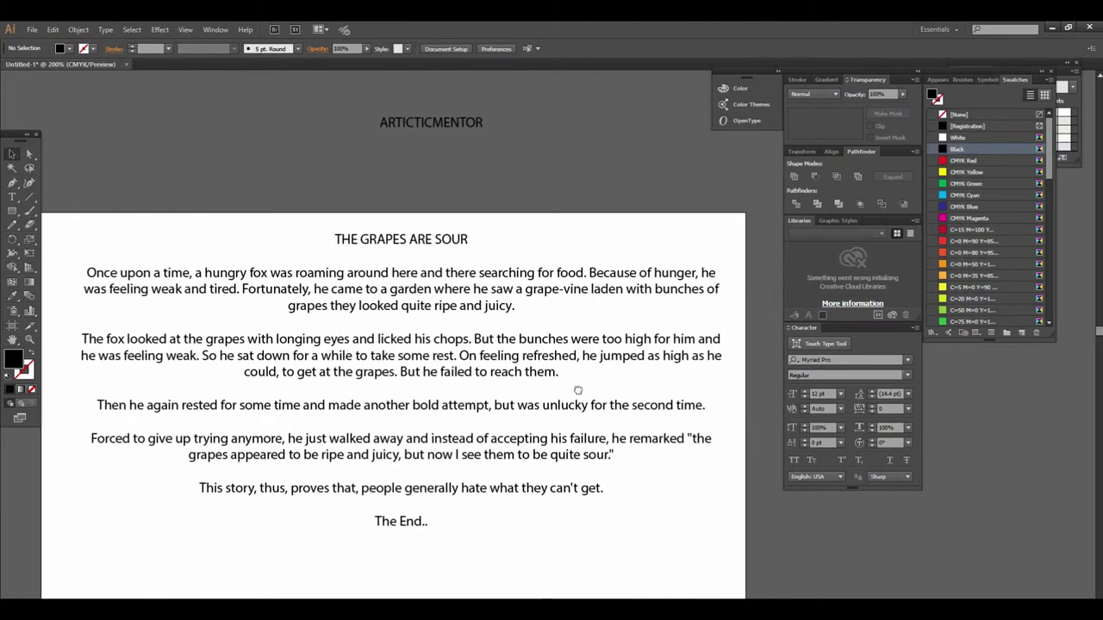
click(421, 262)
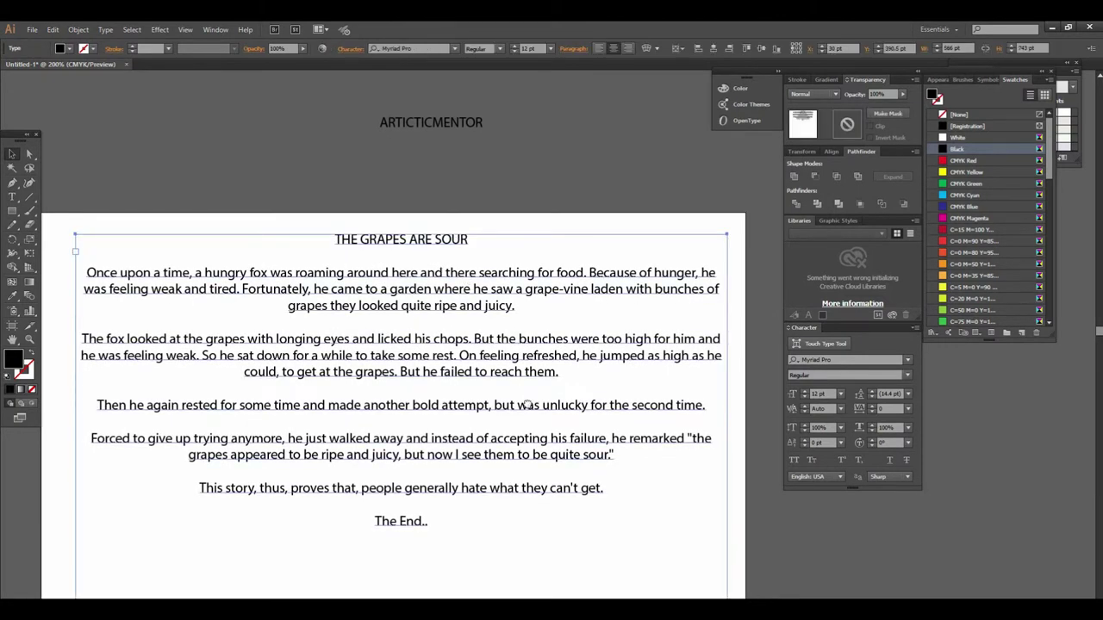
Switch to the Type tool and drag-select the entire misspelled story text.
scroll(528, 405, down, 1)
key(ctrl+minus)
key(t)
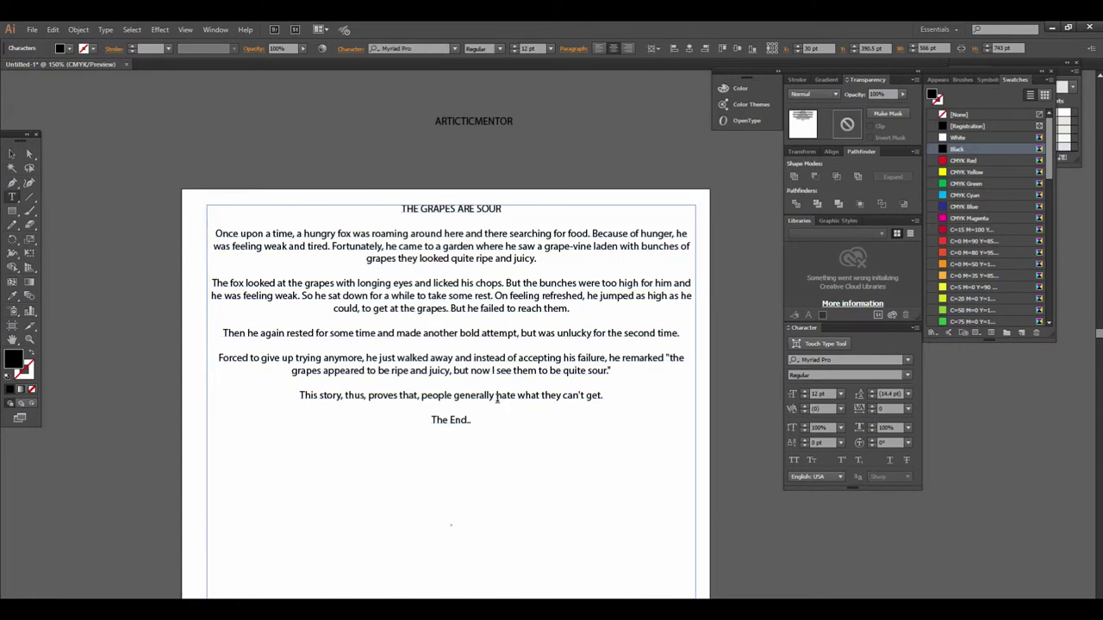
key(ctrl+a)
text(a)
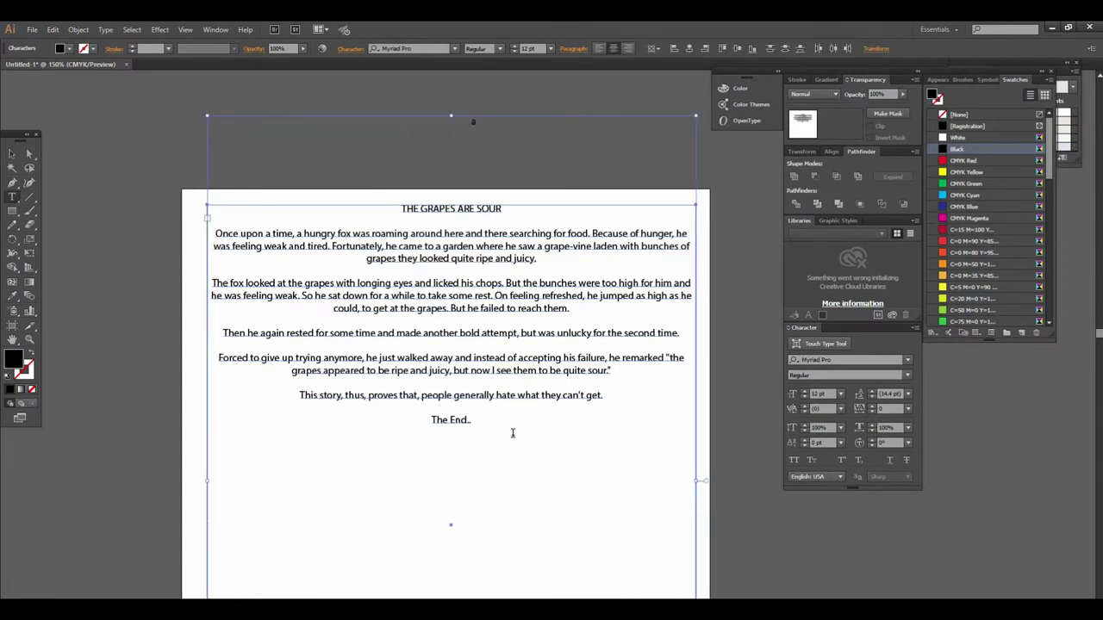
click(512, 434)
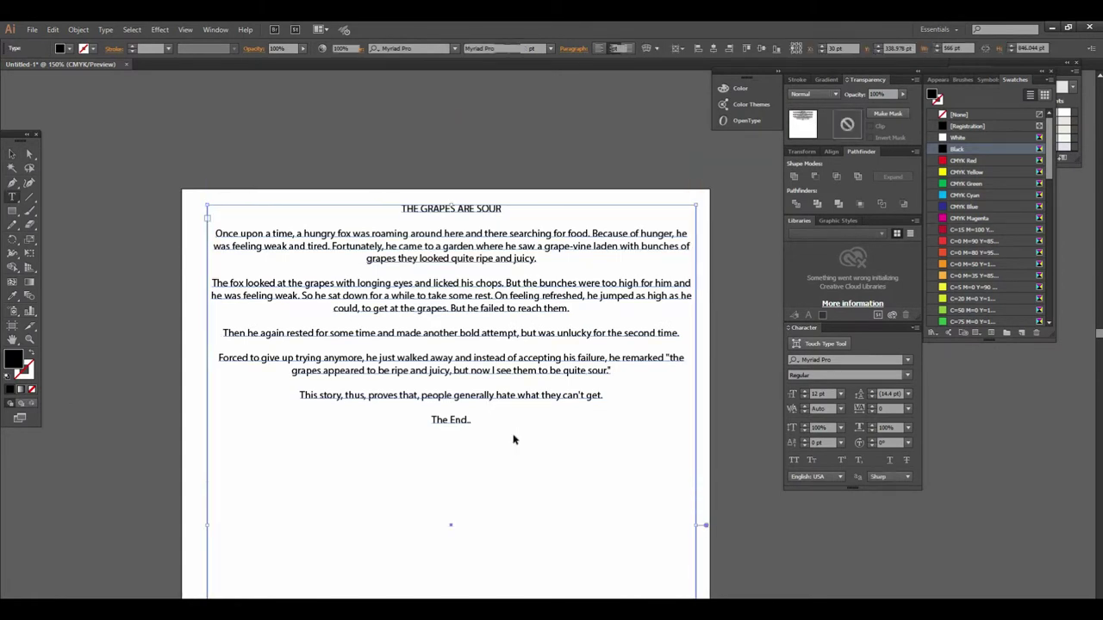
click(473, 422)
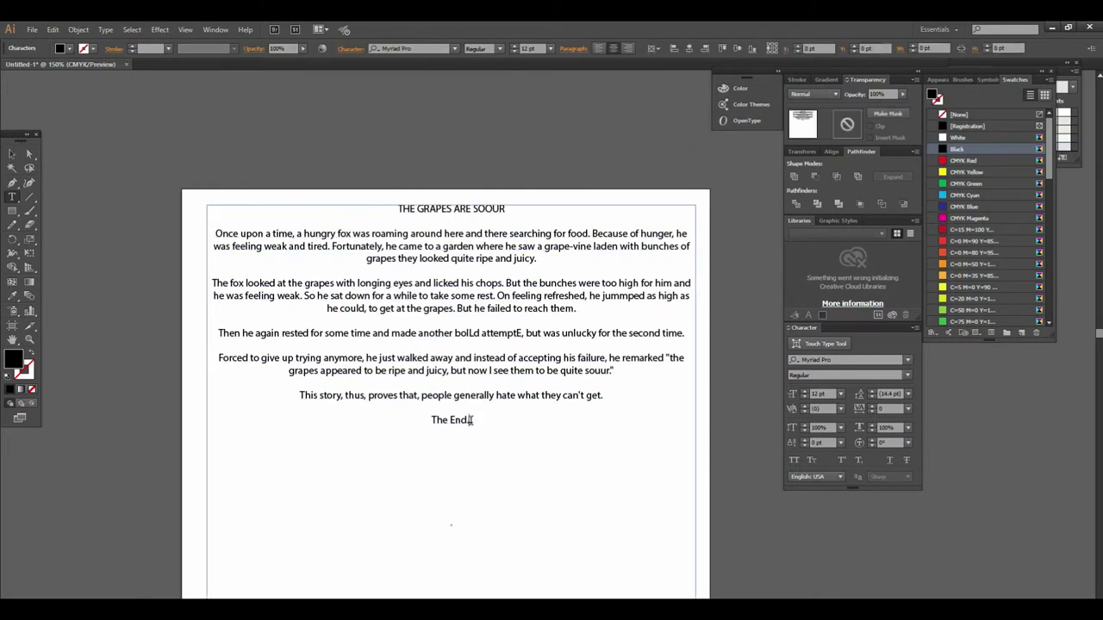
mouse_move(471, 421)
mouse_down()
mouse_move(265, 252)
mouse_move(172, 209)
mouse_up()
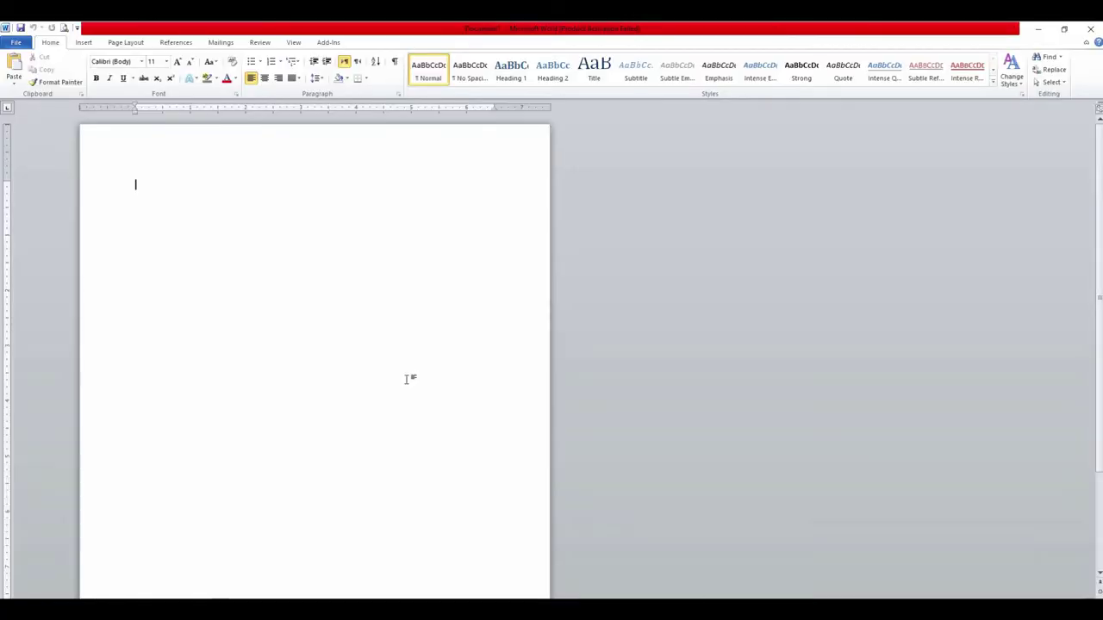
Paste the story into the blank Word page and view the suggestions for 'jummped'.
text(THE GRAPES ARE SOOUR  Once upon a time, a hungry fox was roaming around here and there searching for food. Because of hunger, he was feeling weak and tired. Fortunately, he came to a garden where he saw a grape-vine laden with bunches of grapes they looked quite ripe and juicy.  The fox looked at the grapes with longing eyes and licked his chops. But the bunches were too high for him and he was feeling weak. So he sat down for a while to take some rest. On feeling refreshed, he jummped as high as he could, to get at the grapes. But he failed to reach them.  Then he again rested for some time and made another bolLd attemptE, but was unlucky for the second time.  Forced to give up trying anymore, he just walked away and instead of accepting his failure, he remarked "the grapes appeared to be ripe and juicy, but now I see them to be quite souur."  This story, thus, proves that, people generally hate what they can't get.  The End..)
click(255, 272)
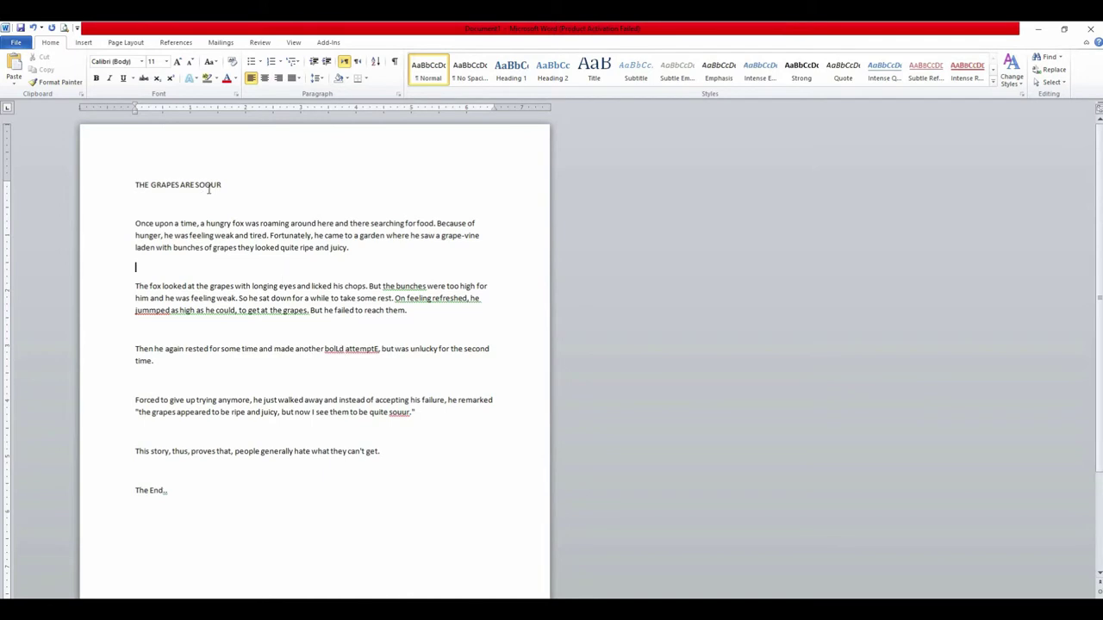
right_click(153, 310)
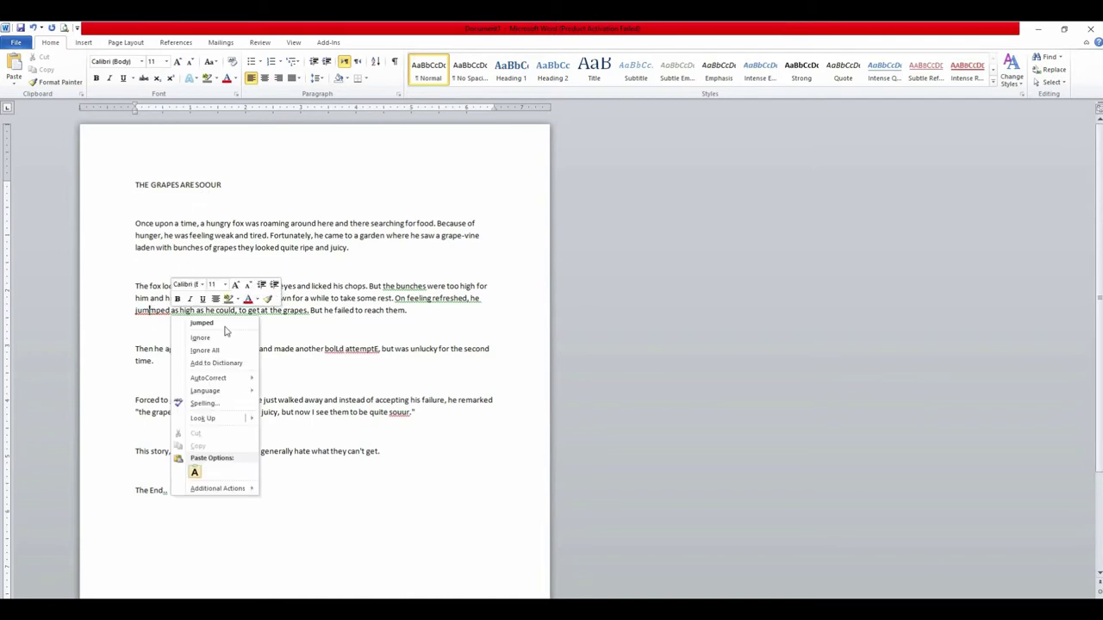
key(Escape)
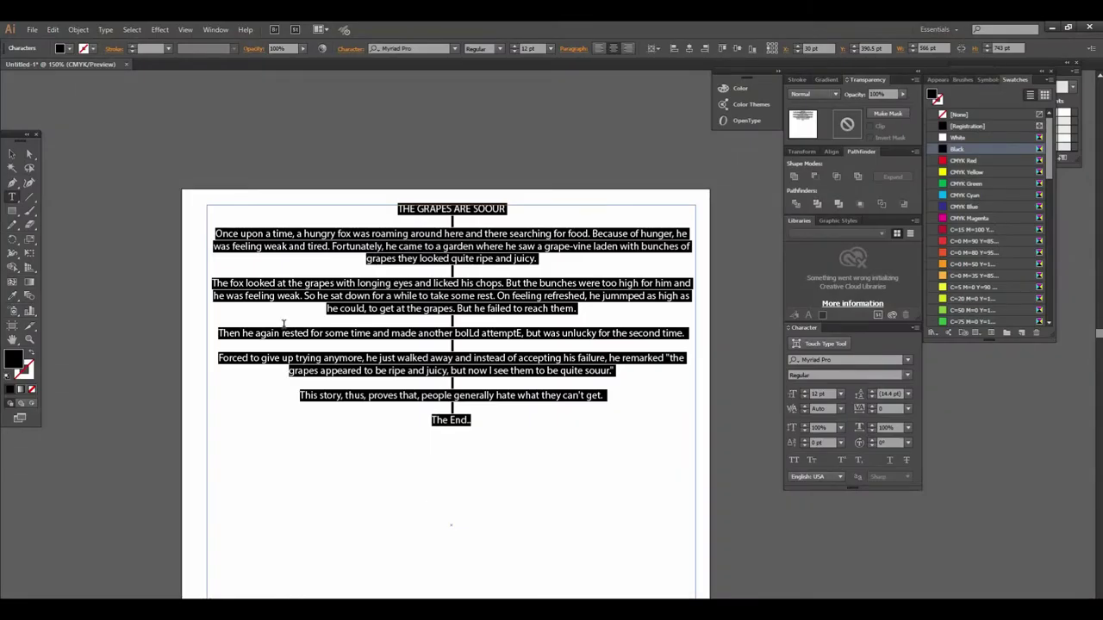
Select the misspelled story's text frame and show the Brushes panel with F5.
click(12, 154)
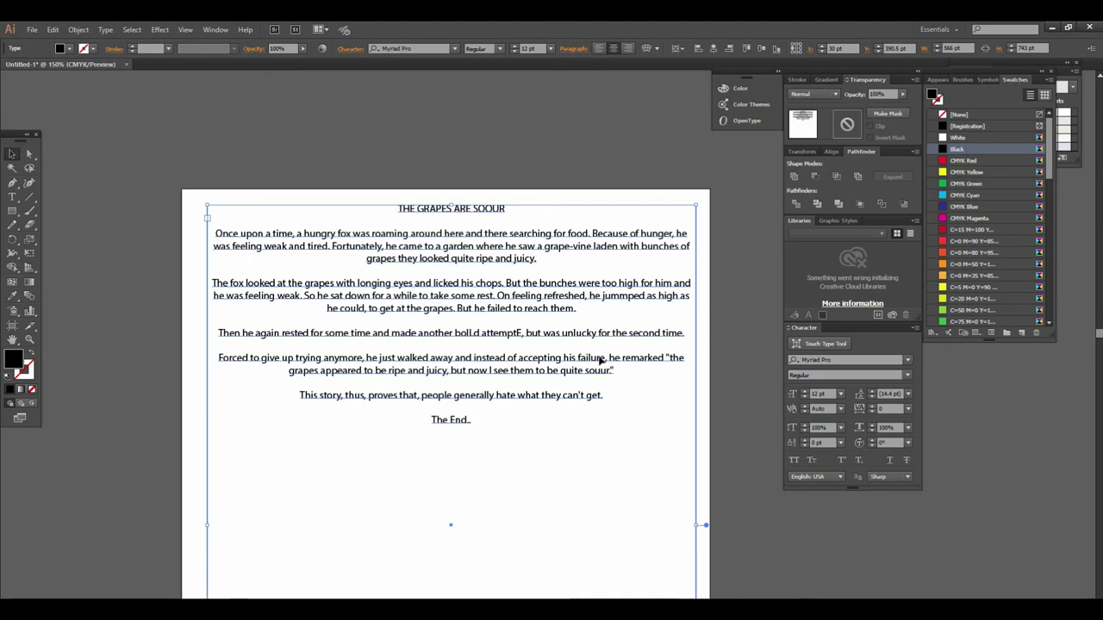
key(F5)
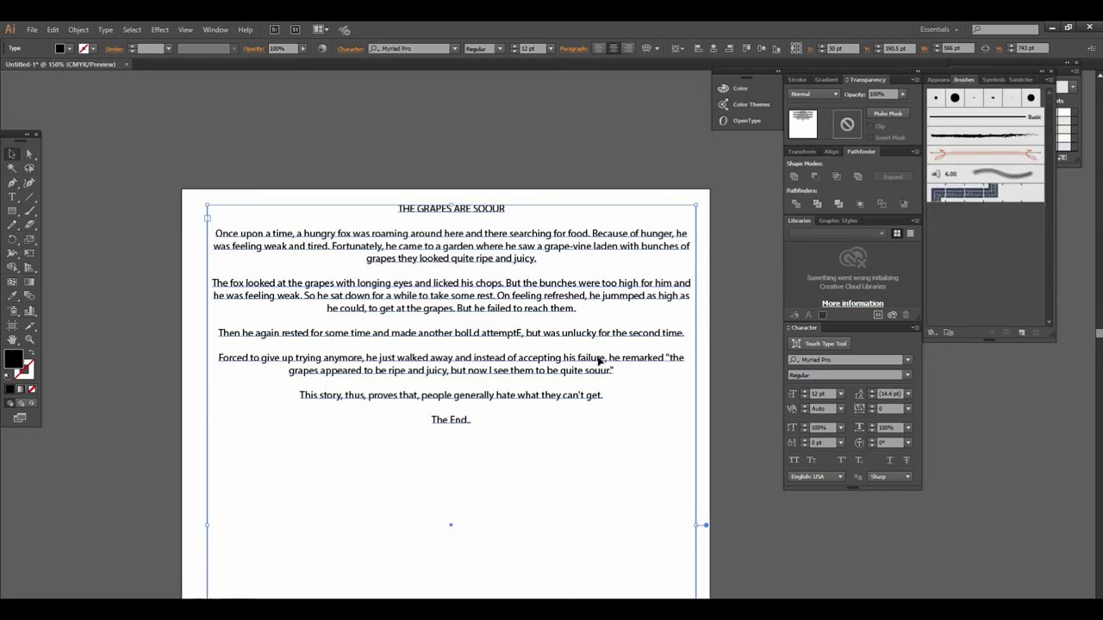